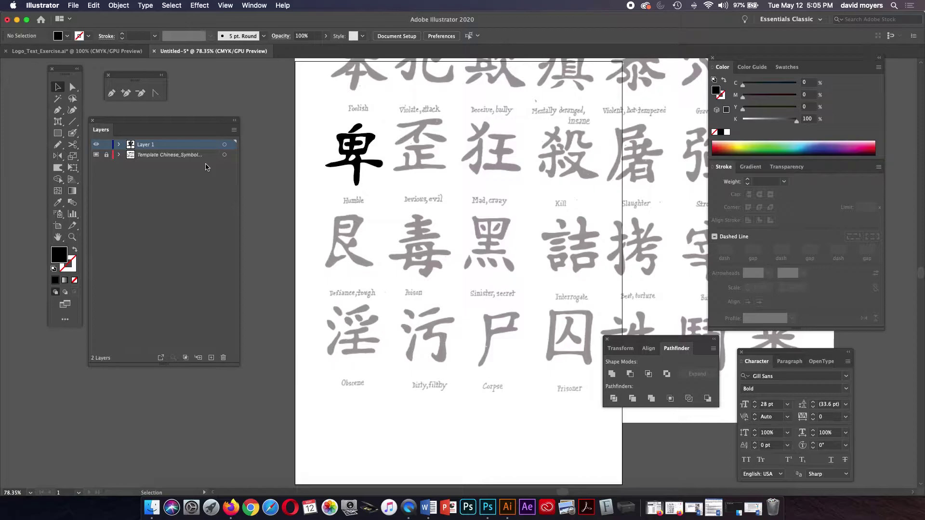
- Hide the Chinese symbol template layer and add a new Layer 3 for the lettering
left_click(96, 155)
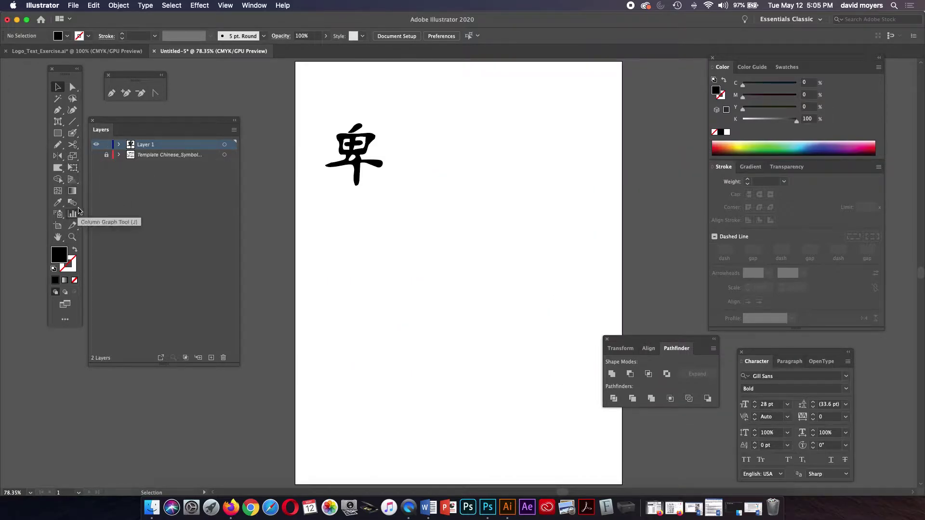
left_click(212, 356)
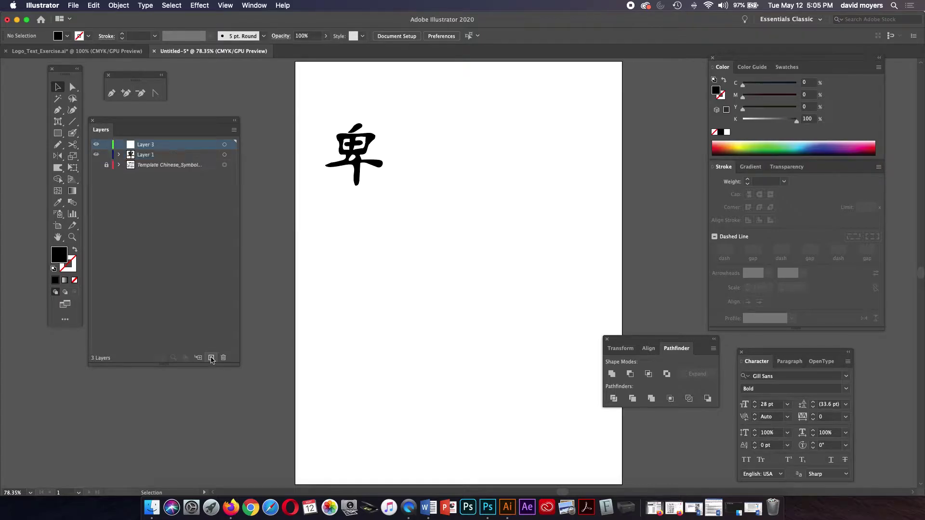
- Zoom the view to 150% on the empty page area right of the black character
left_click(72, 238)
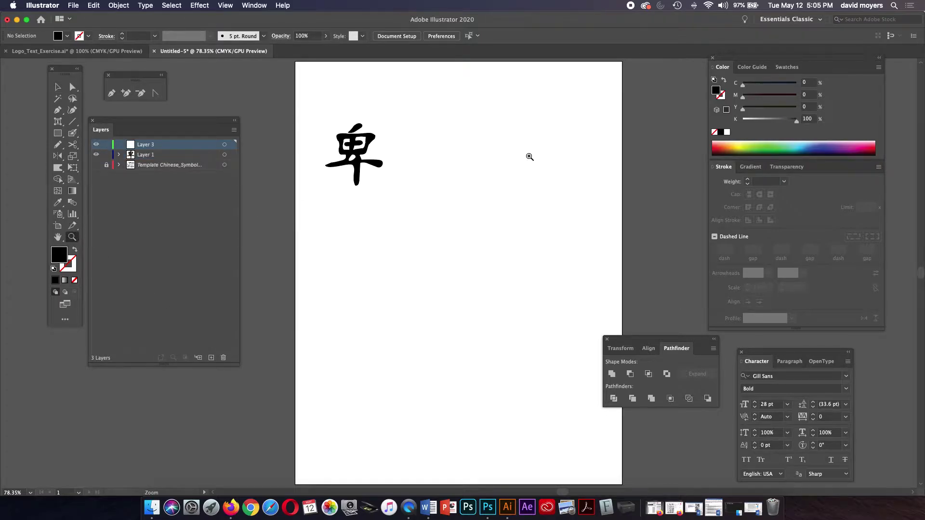
left_click(516, 171)
left_click(474, 252)
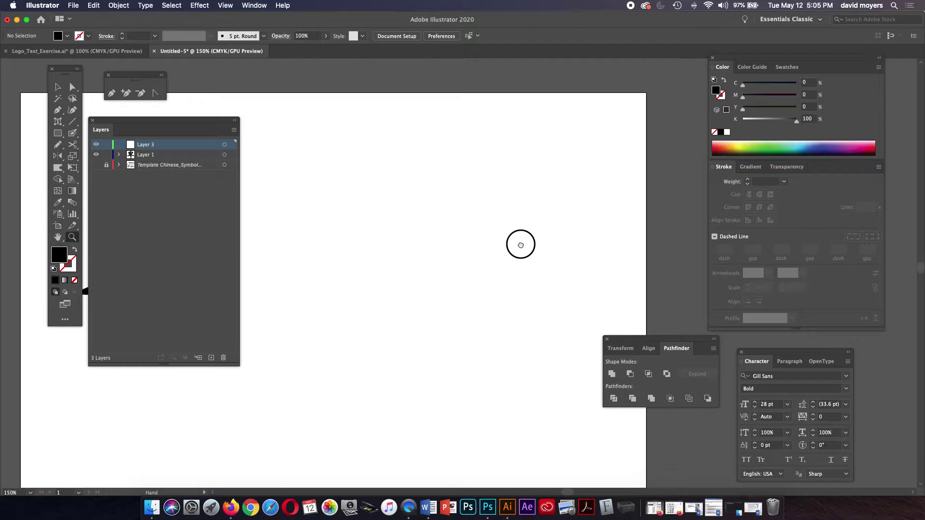
left_click(502, 246, "alt")
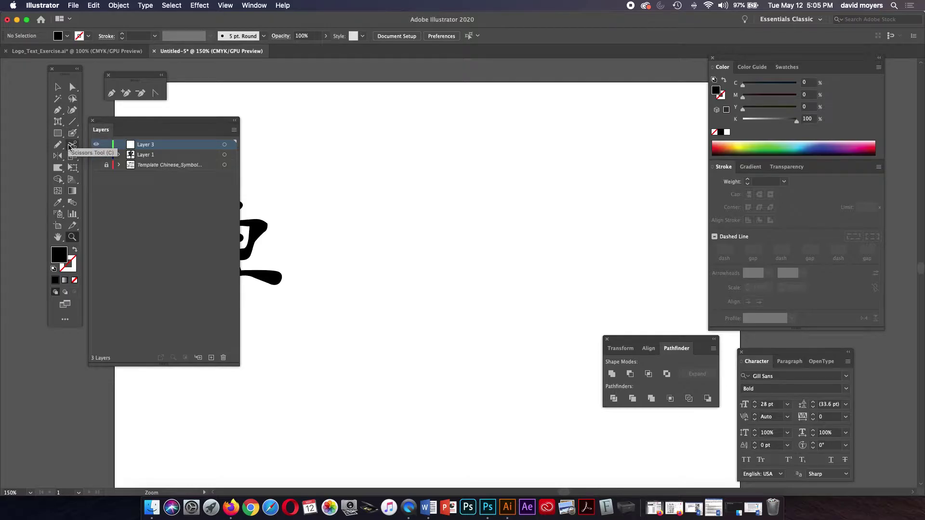
- Add point text reading 'BART SIMPSON' in Gill Sans Bold beside the character
left_click(57, 124)
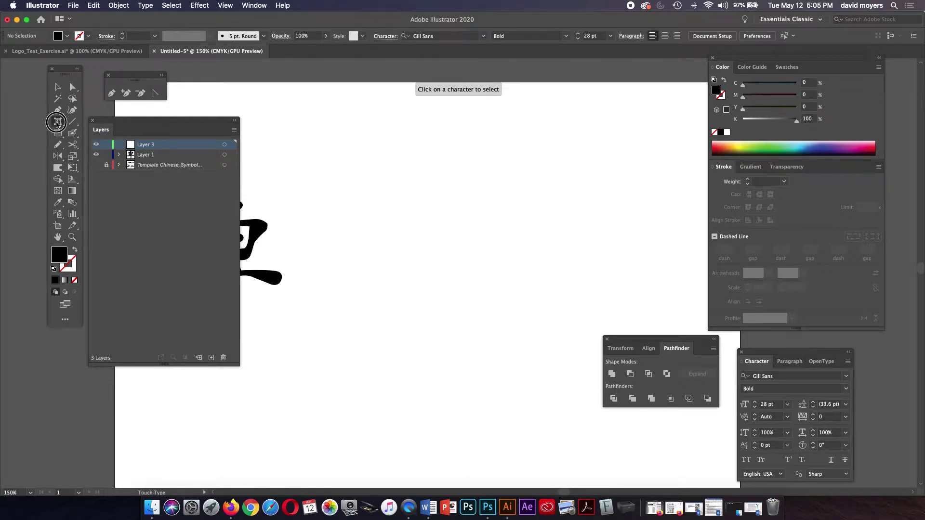
left_click(101, 122)
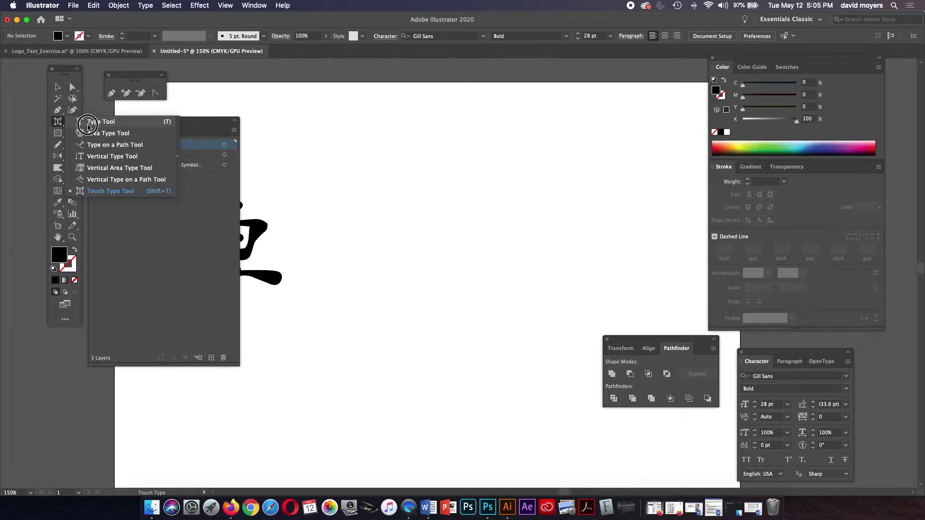
left_click(420, 225)
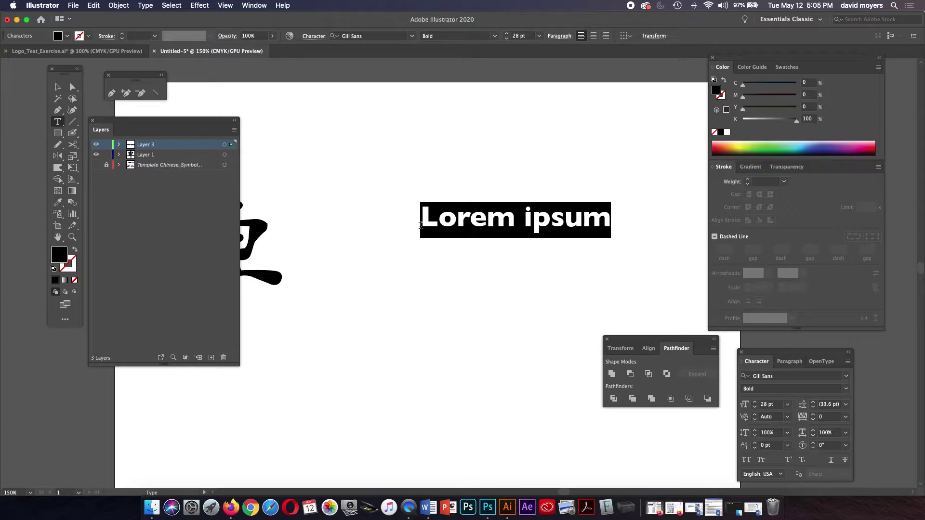
type("B")
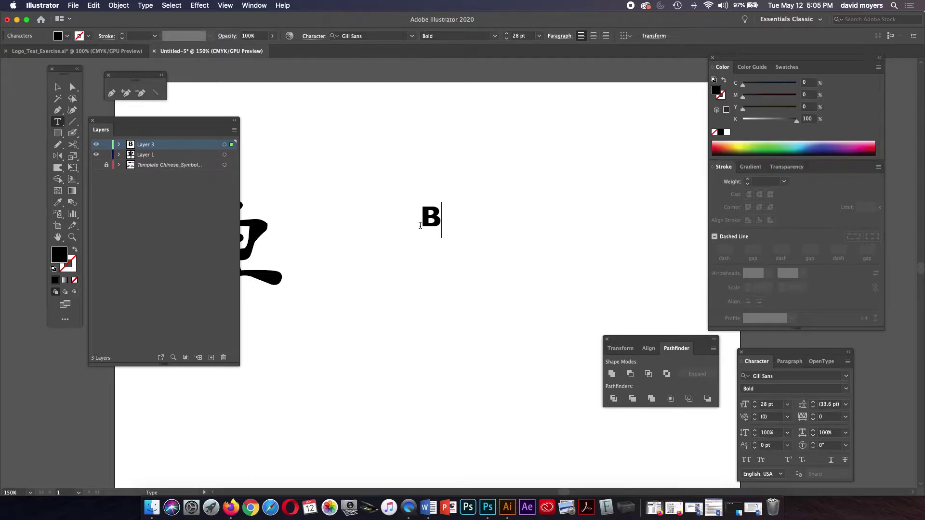
type("ART ")
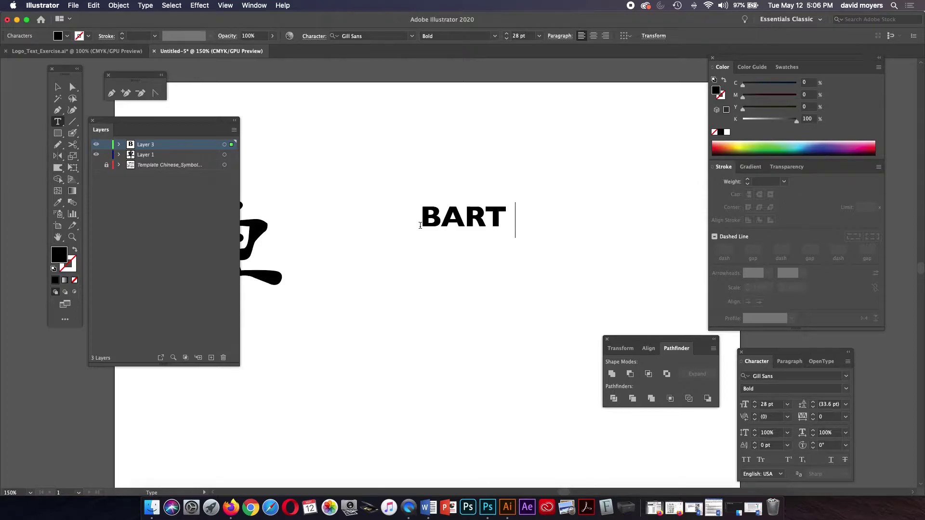
type("SIMPS")
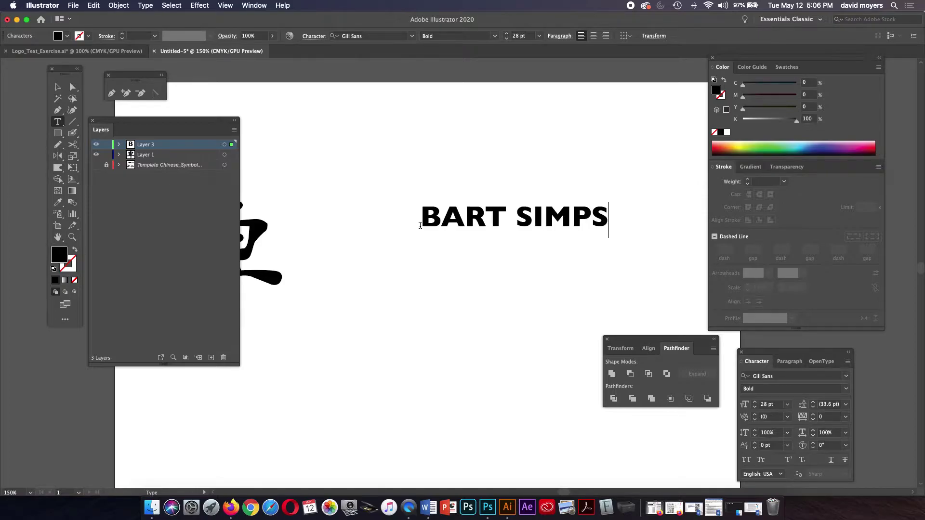
type("ON")
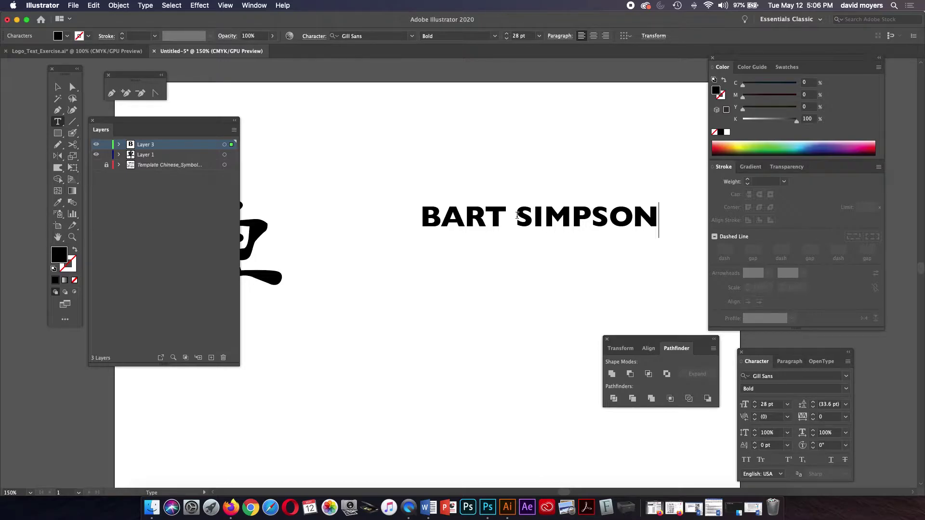
- Break SIMPSON onto its own line under BART and nudge the text block right
left_click(517, 216)
key("Return")
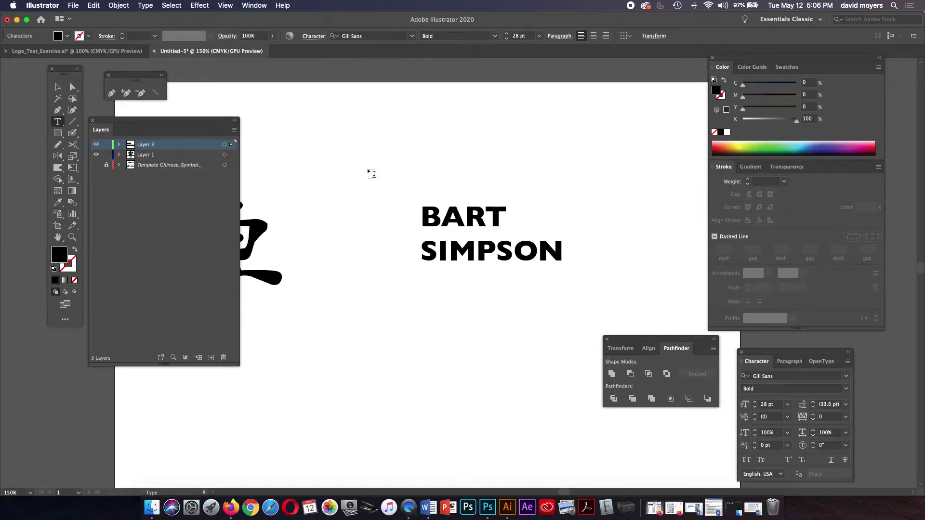
key("Escape")
left_click_drag(472, 223, 483, 223)
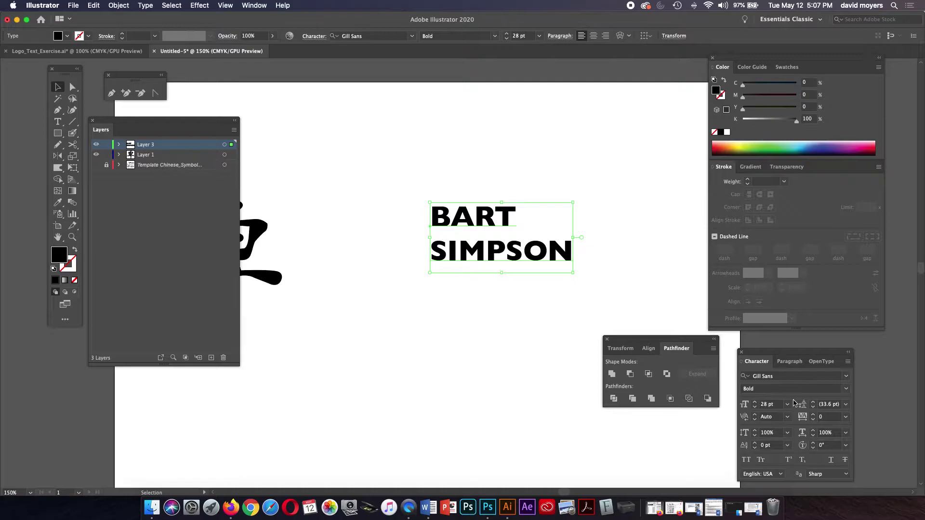
- Raise the font size from 28 pt to 34 pt and shift the block slightly up and right
left_click(755, 403)
left_click(756, 403)
left_click(755, 402)
left_click(755, 402)
left_click(755, 402)
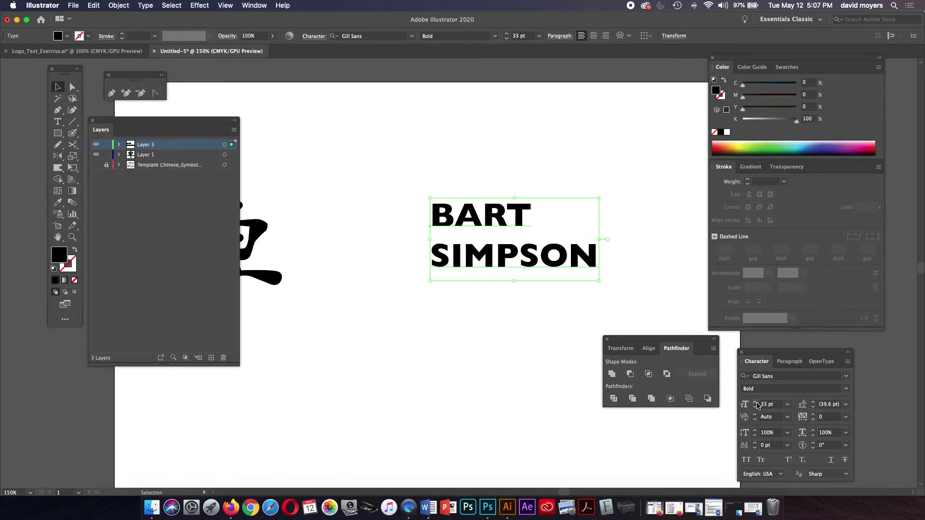
left_click(755, 402)
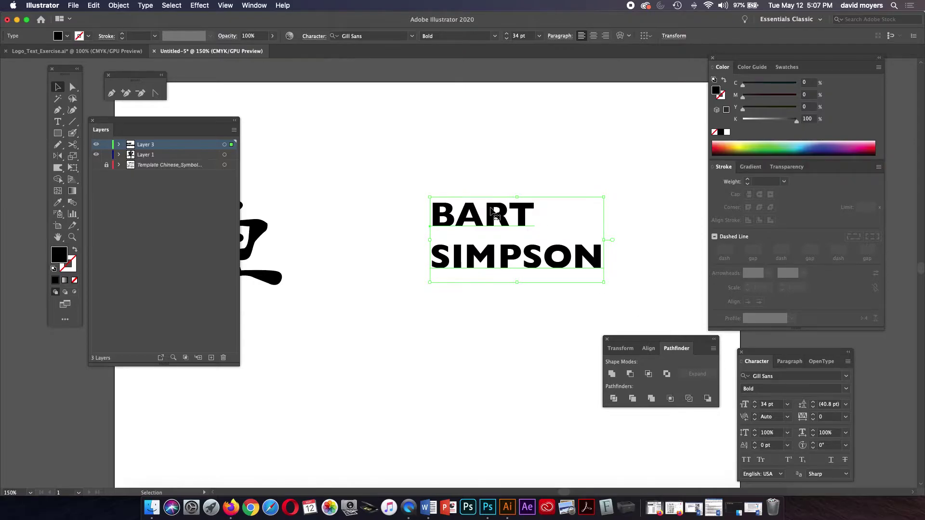
left_click_drag(497, 217, 512, 205)
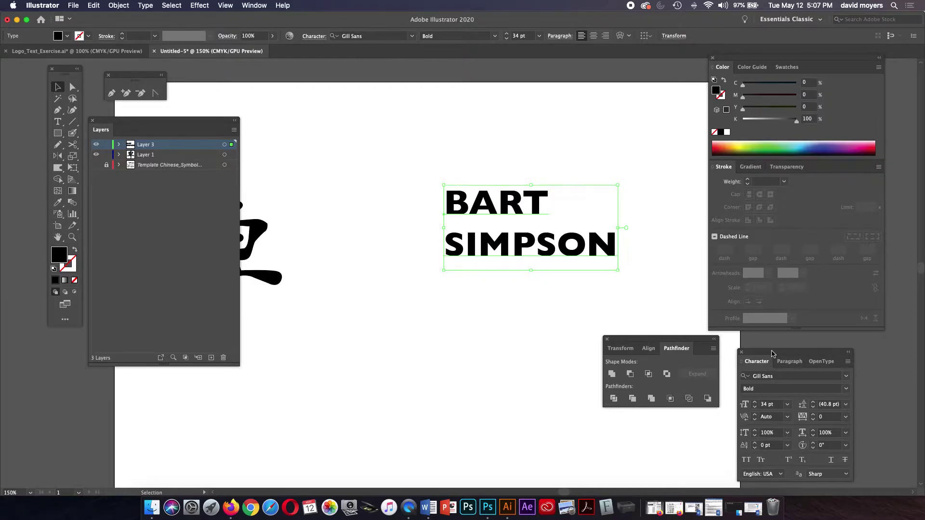
- Center-align BART over SIMPSON in the Paragraph panel and drag the block back right
left_click(741, 352)
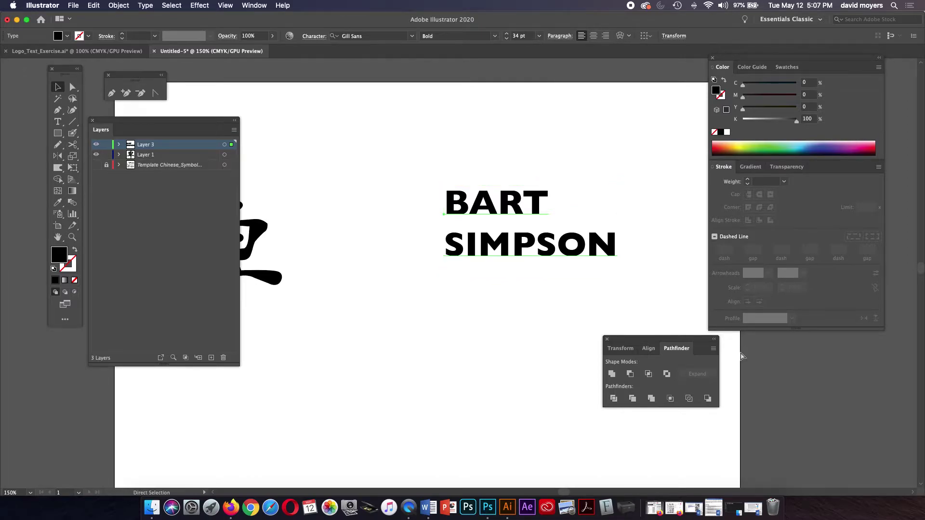
key("super+t")
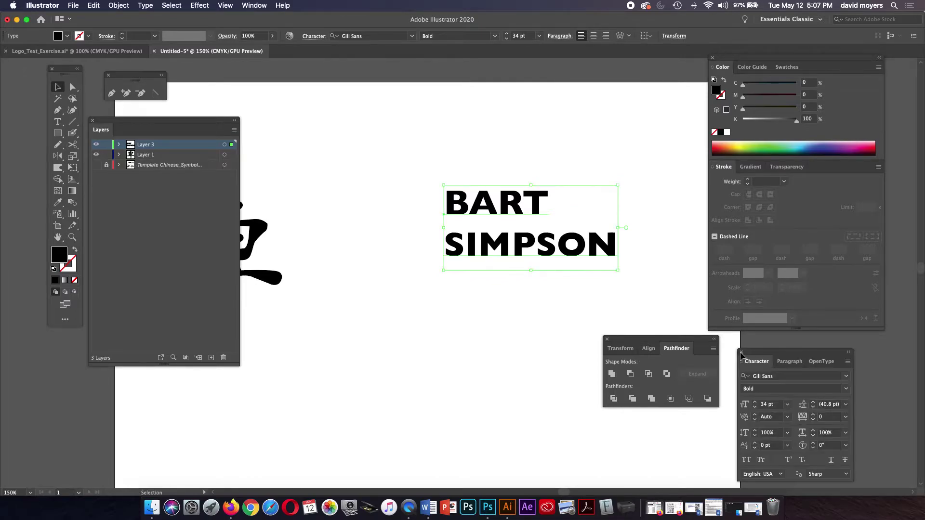
left_click(787, 362)
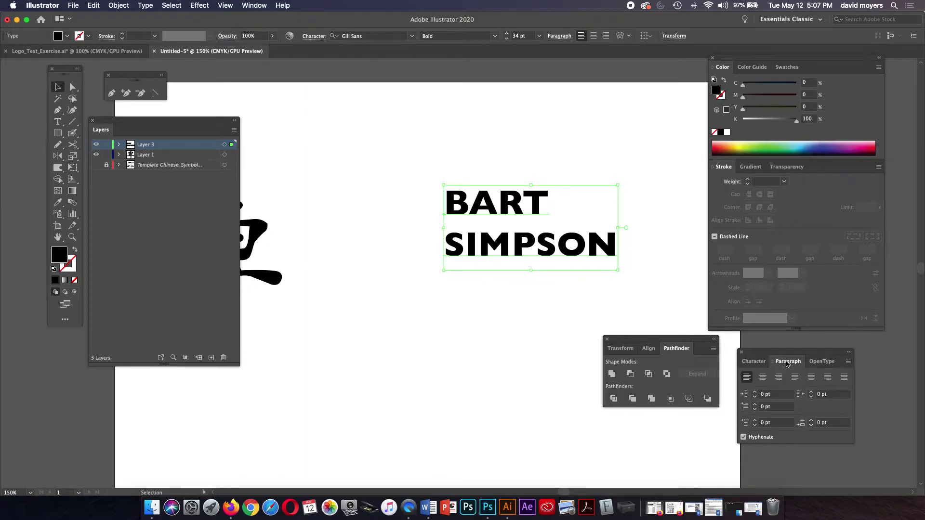
left_click(763, 379)
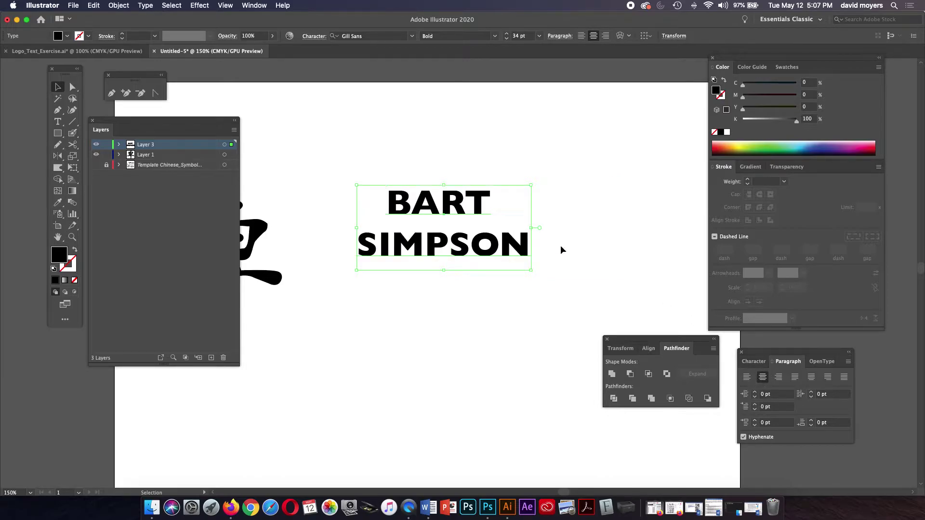
left_click_drag(445, 215, 527, 214)
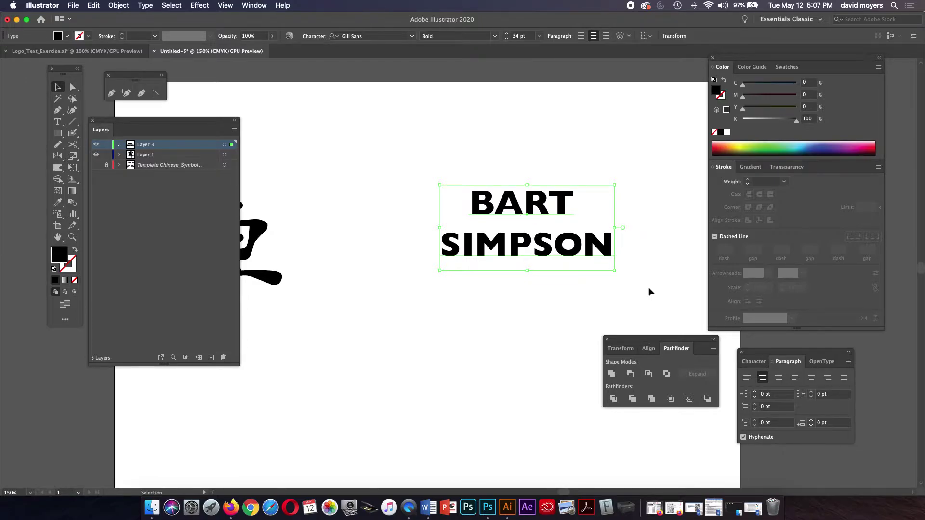
left_click(750, 363)
- Lower the leading of the name from 40.8 pt down to 29 pt
left_click_drag(753, 353, 754, 343)
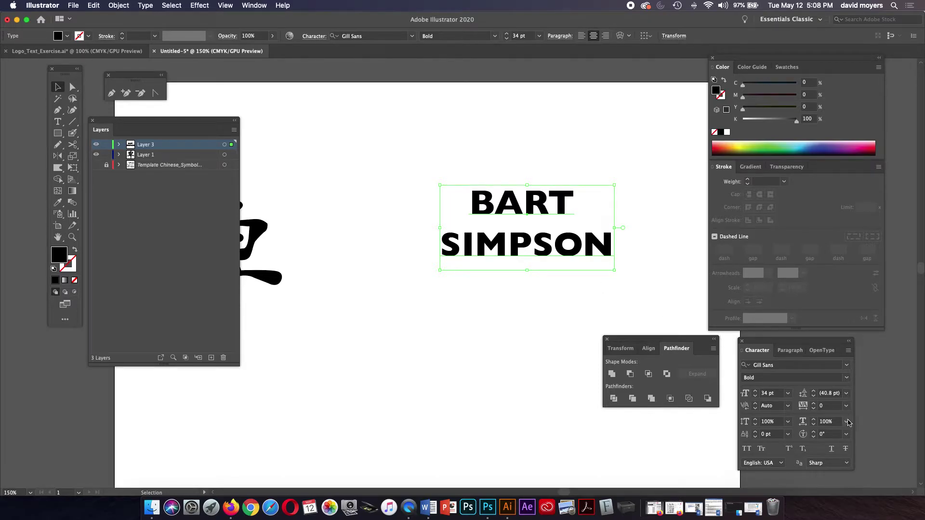
left_click(814, 396)
left_click(813, 396)
left_click(814, 396)
left_click(814, 396)
left_click(813, 396)
left_click(814, 396)
left_click(814, 396)
left_click(814, 396)
left_click(814, 396)
left_click(814, 396)
left_click(813, 396)
left_click(814, 396)
left_click(814, 396)
left_click(814, 396)
left_click(814, 396)
left_click(814, 396)
left_click(814, 396)
left_click(814, 396)
left_click(814, 397)
left_click(814, 396)
left_click(814, 396)
left_click(814, 396)
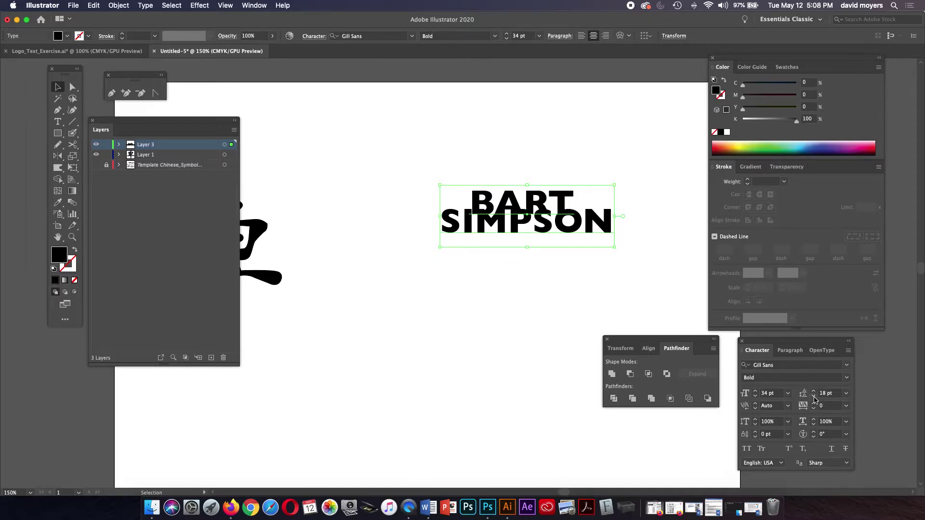
- Adjust the leading back up to 26 pt so SIMPSON sits close under BART
left_click(814, 392)
left_click(814, 392)
left_click(814, 392)
left_click(814, 392)
left_click(813, 393)
left_click(814, 392)
left_click(814, 393)
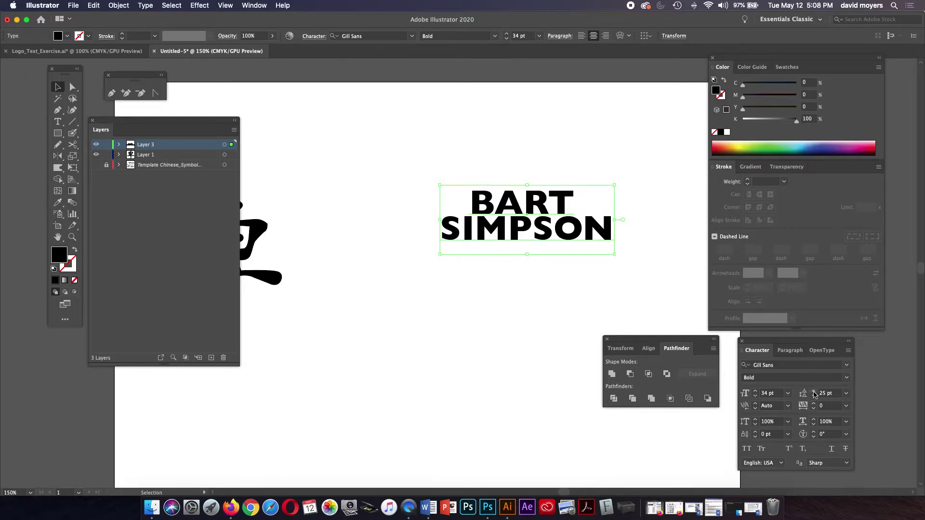
left_click(814, 392)
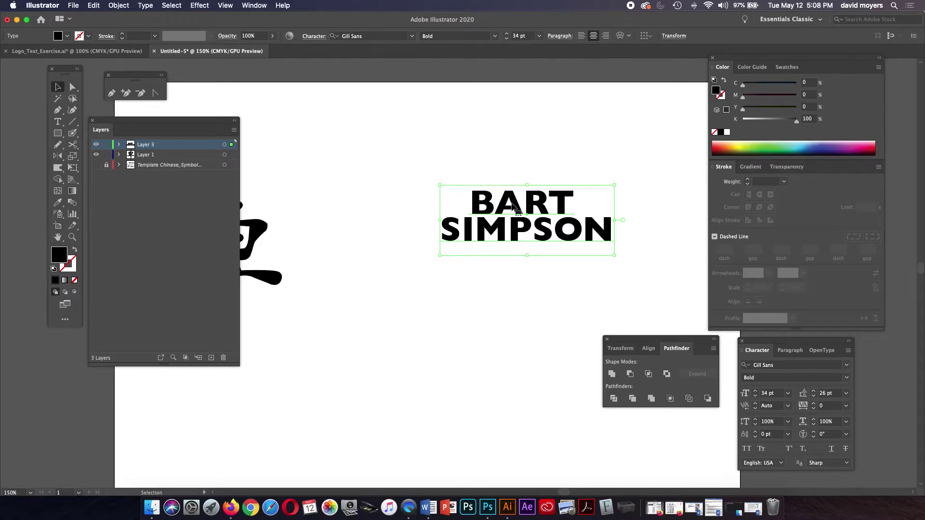
left_click(57, 122)
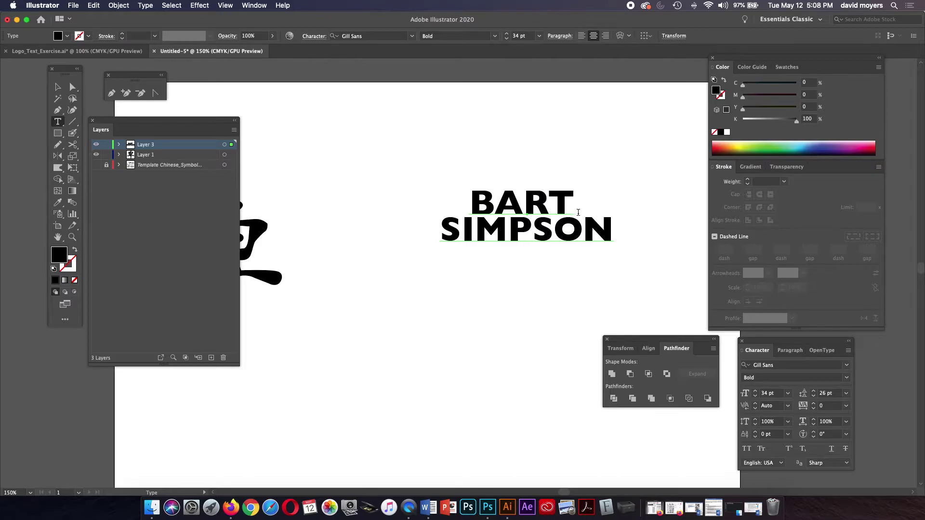
- Set the tracking of the word SIMPSON to 50, then deselect the text
left_click_drag(612, 230, 441, 228)
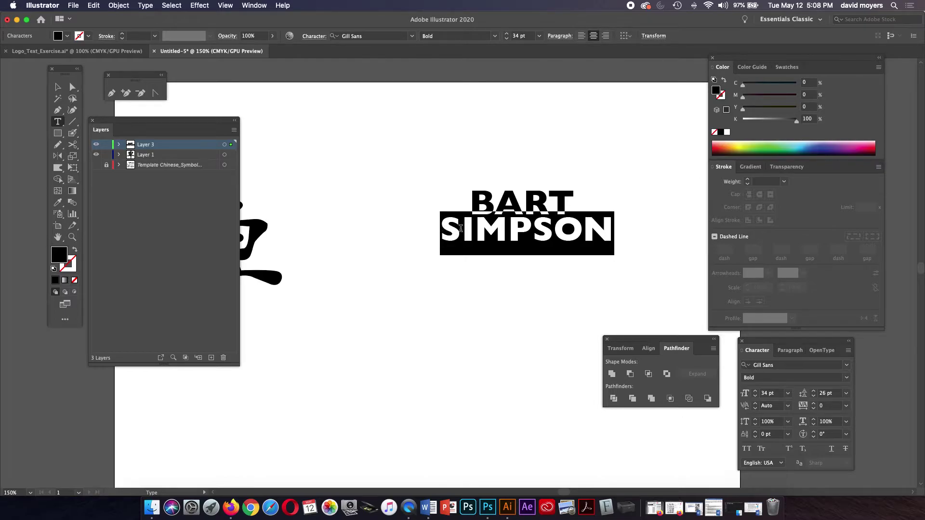
left_click(847, 406)
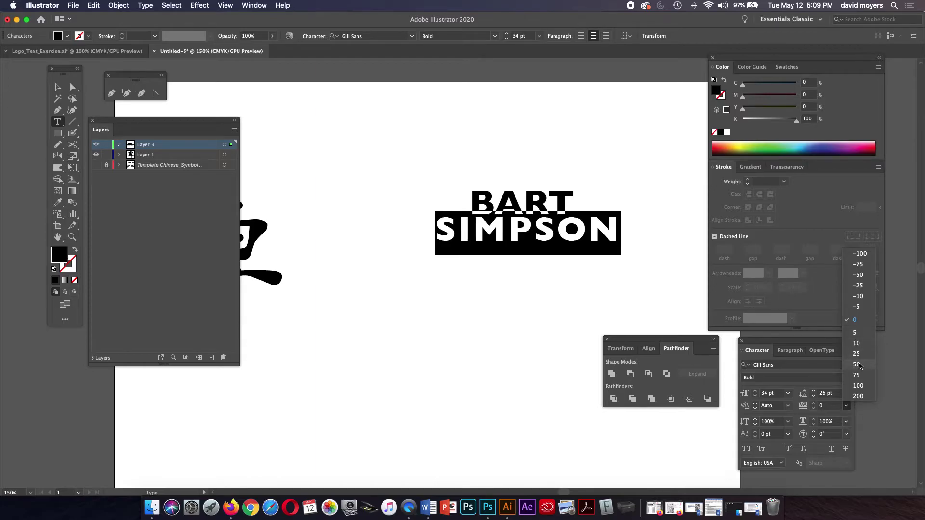
left_click(857, 364)
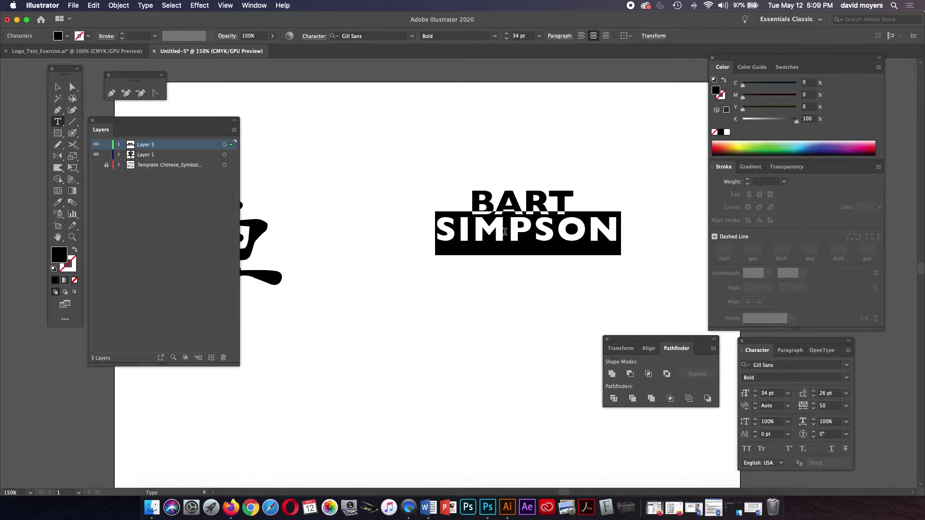
left_click(57, 87)
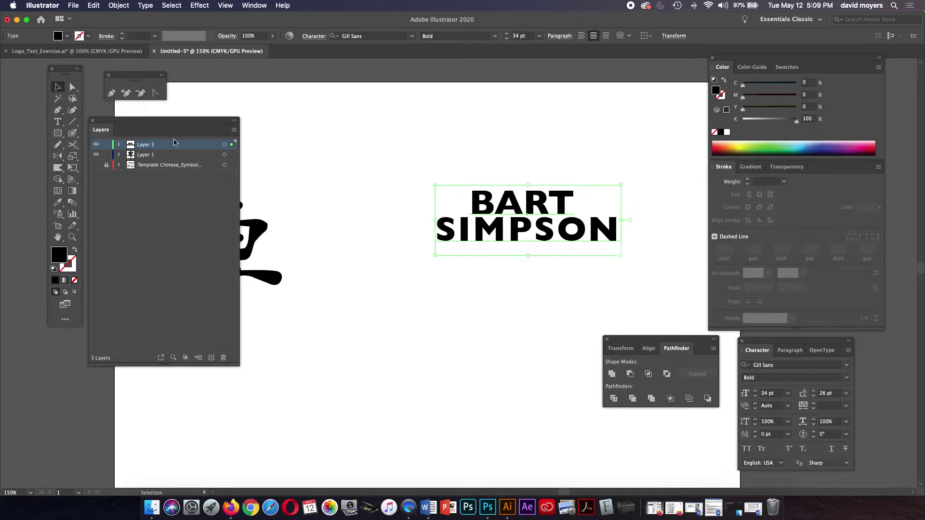
left_click(530, 276)
- Zoom in to 200% on the BART SIMPSON lettering
key("z")
left_click_drag(531, 269, 528, 264)
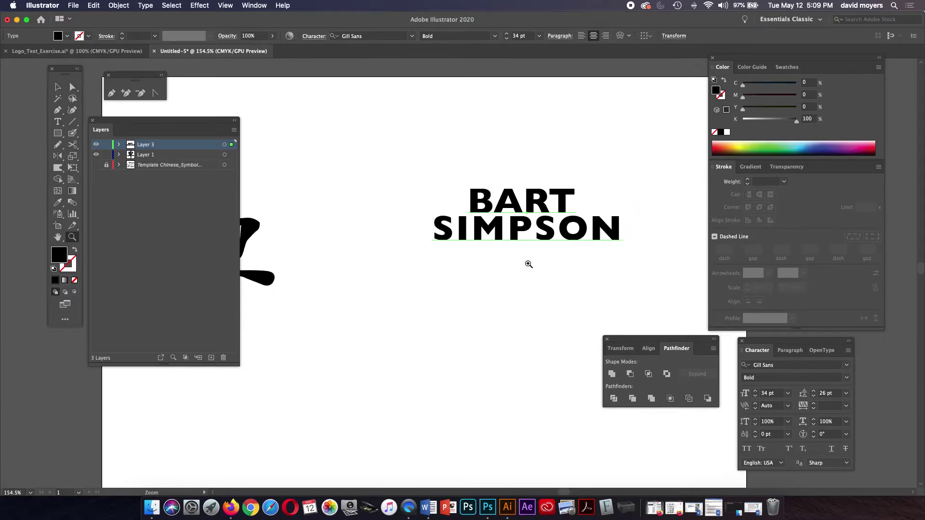
left_click(528, 265)
left_click(58, 122)
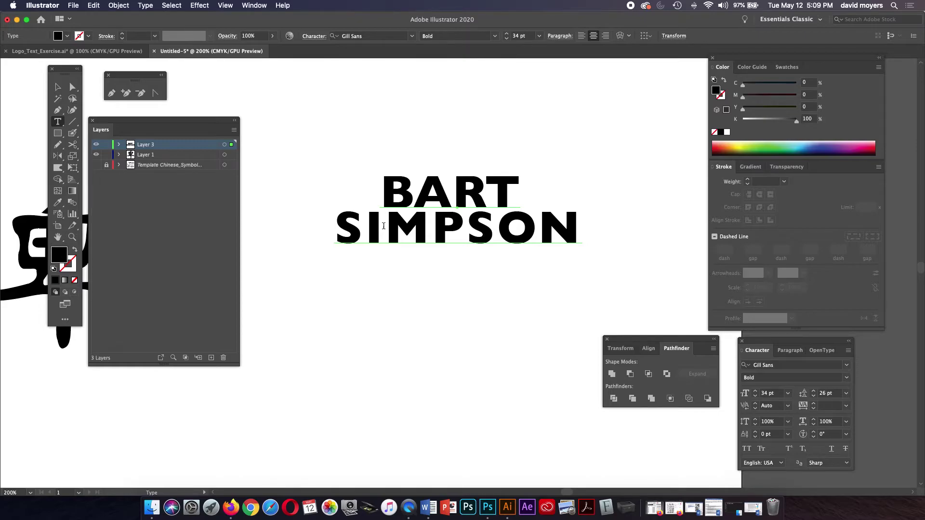
- Try -20 kerning between S and I of SIMPSON, then move on to the S–O pair
left_click(365, 233)
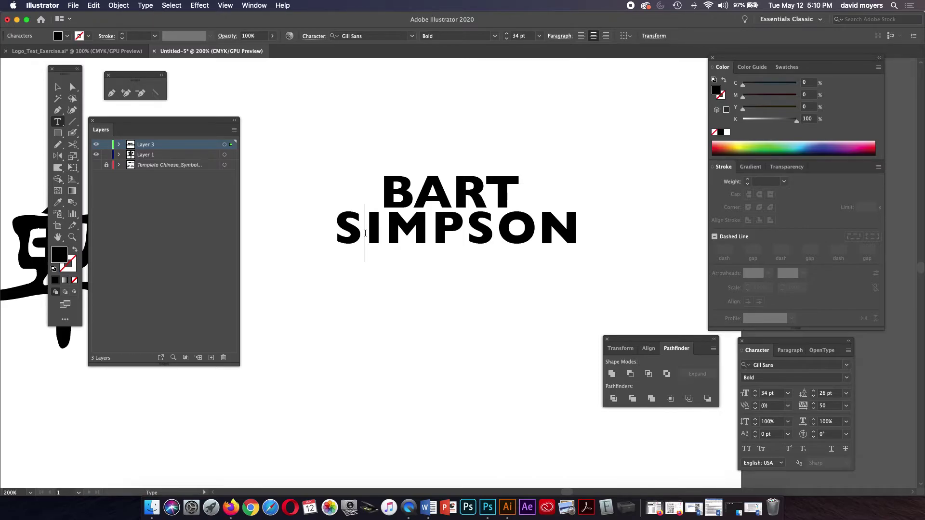
key("alt+space")
key("alt+Left")
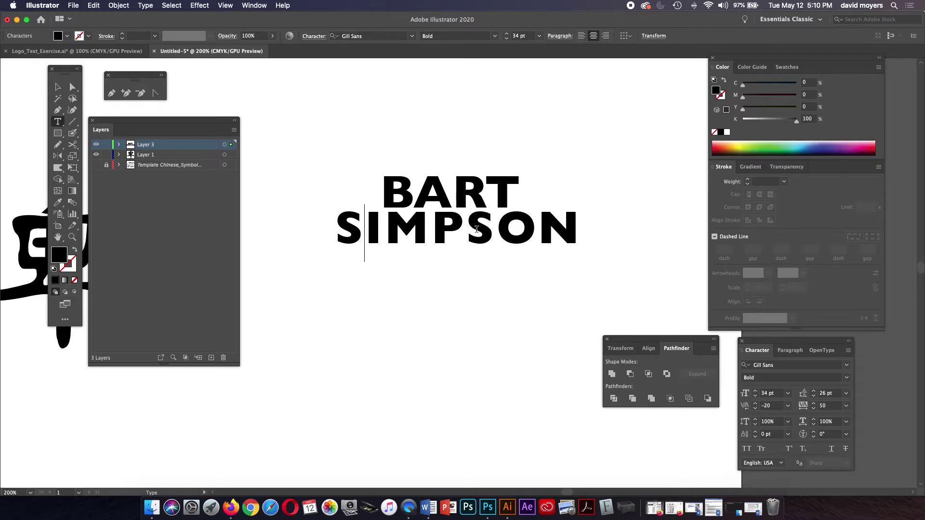
key("alt+Right")
key("alt")
left_click(509, 228)
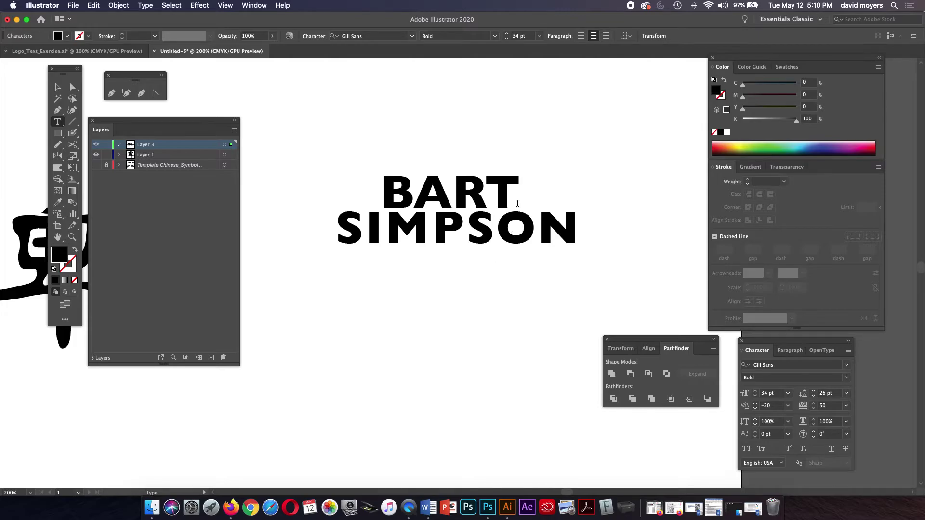
- Select the letters of BART and set their tracking to the 200 preset
left_click_drag(520, 188, 383, 170)
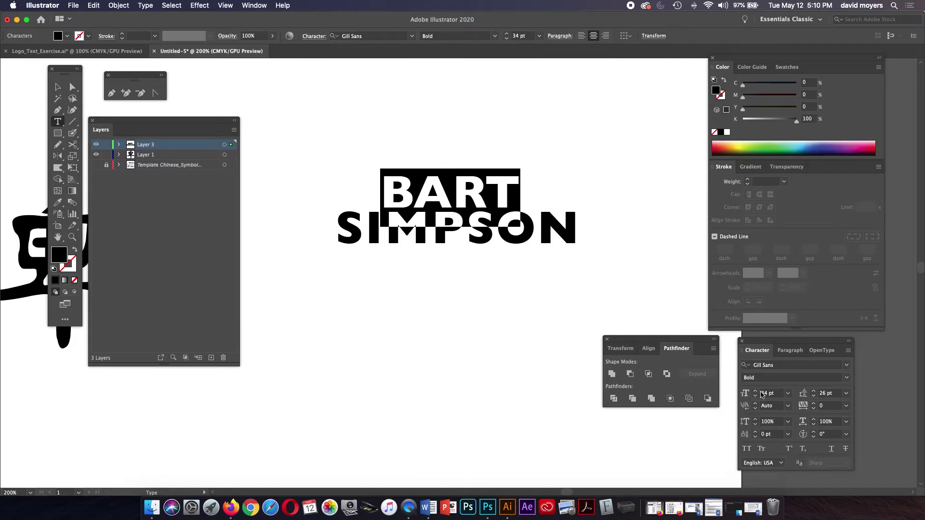
left_click(847, 406)
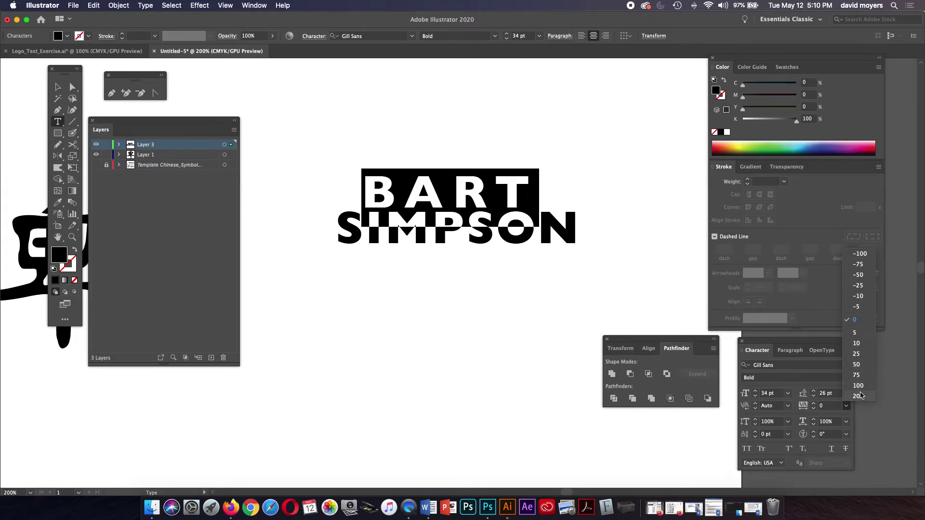
left_click(859, 395)
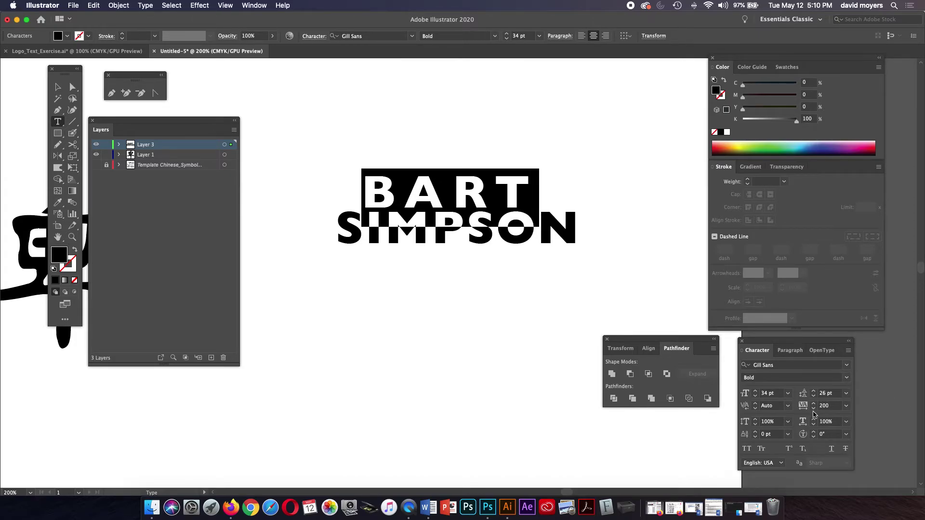
- Raise BART's tracking step by step from 200 to about 470
left_click(814, 406)
left_click(814, 405)
left_click(815, 405)
left_click(815, 404)
left_click(814, 405)
left_click(814, 404)
left_click(814, 404)
left_click(815, 405)
left_click(815, 404)
left_click(814, 405)
left_click(814, 405)
left_click(814, 405)
left_click(814, 405)
left_click(814, 405)
left_click(814, 405)
left_click(815, 405)
left_click(814, 404)
left_click(814, 404)
left_click(814, 405)
left_click(814, 405)
left_click(814, 405)
left_click(814, 404)
left_click(815, 405)
left_click(814, 405)
left_click(814, 405)
left_click(815, 404)
left_click(814, 405)
left_click(814, 405)
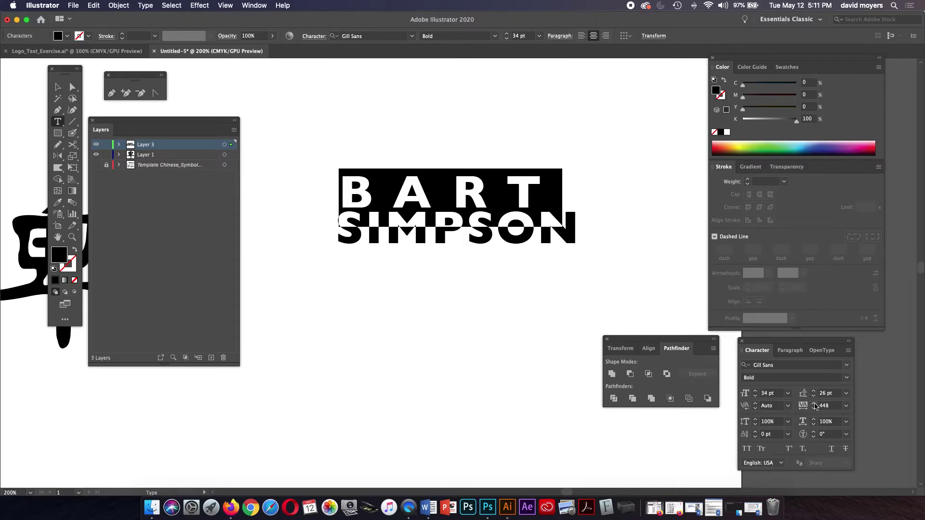
left_click(814, 404)
left_click(814, 405)
left_click(814, 405)
left_click(815, 405)
left_click(814, 405)
left_click(814, 405)
left_click(814, 405)
left_click(814, 405)
left_click(814, 405)
left_click(814, 405)
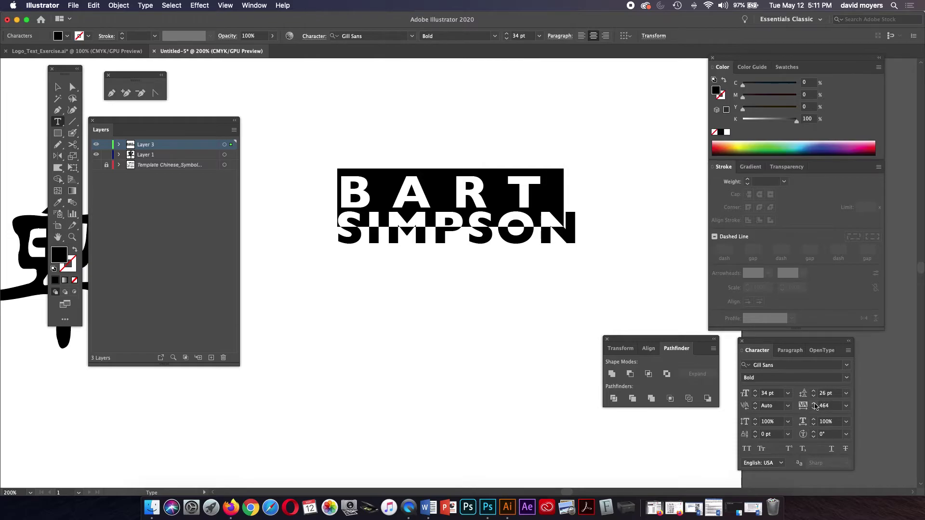
left_click(814, 405)
left_click(814, 405)
left_click(814, 405)
left_click(814, 405)
left_click(814, 405)
left_click(815, 405)
left_click(814, 405)
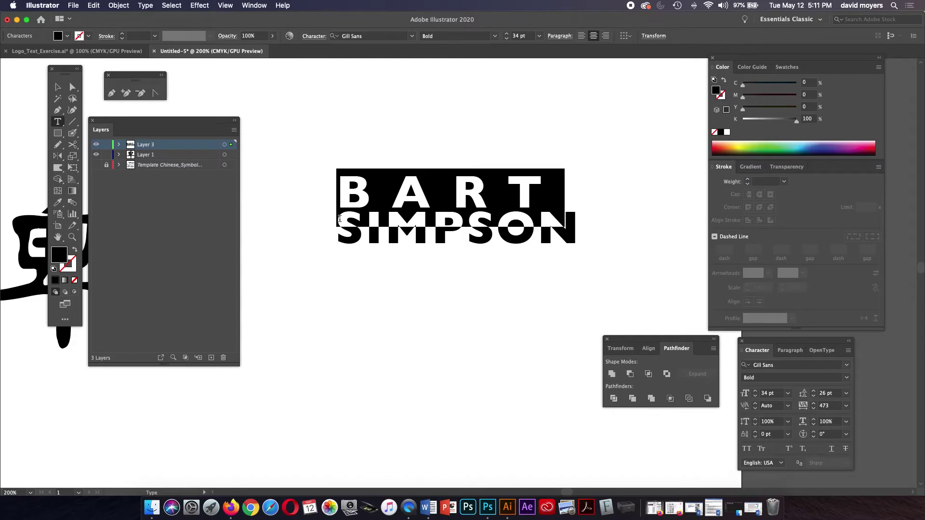
- Delete the trailing space after BART and reselect the whole BART line
left_click(559, 190)
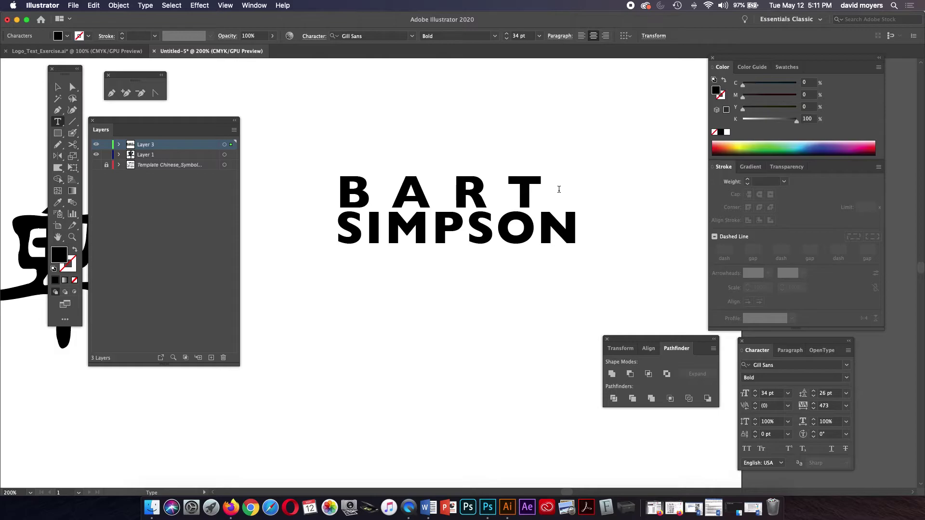
key("BackSpace")
key("super+z")
key("Right")
key("BackSpace")
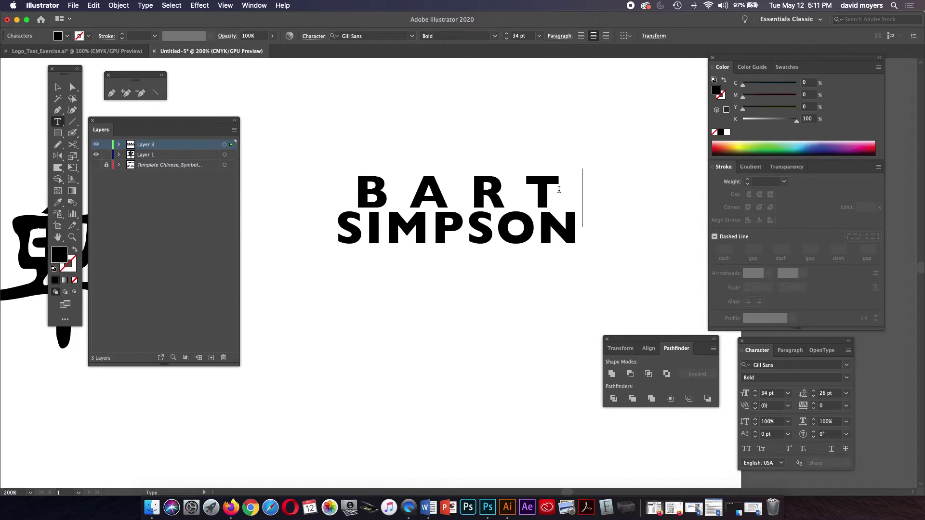
left_click_drag(555, 187, 355, 185)
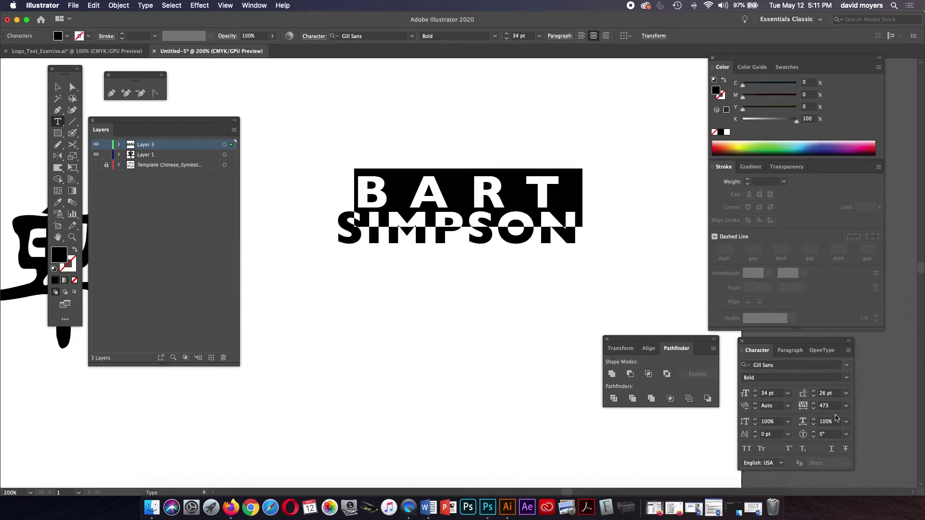
- Increase BART's tracking further to about 734 so it matches SIMPSON's width
left_click(814, 405)
left_click_drag(814, 405, 814, 405)
left_click(814, 406)
left_click(814, 405)
left_click(814, 406)
left_click(814, 406)
left_click(814, 406)
left_click(814, 406)
left_click(813, 406)
left_click(814, 406)
left_click(814, 406)
left_click(814, 406)
left_click(814, 405)
left_click(814, 406)
left_click(814, 406)
left_click(814, 406)
left_click(814, 406)
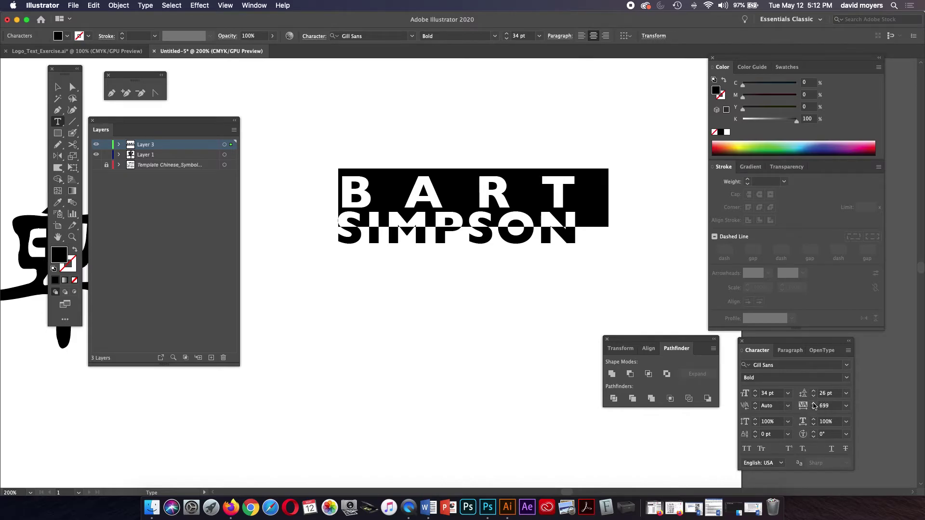
left_click(814, 406)
left_click(814, 406)
left_click(813, 406)
left_click(814, 406)
left_click(814, 406)
left_click(814, 406)
left_click(814, 405)
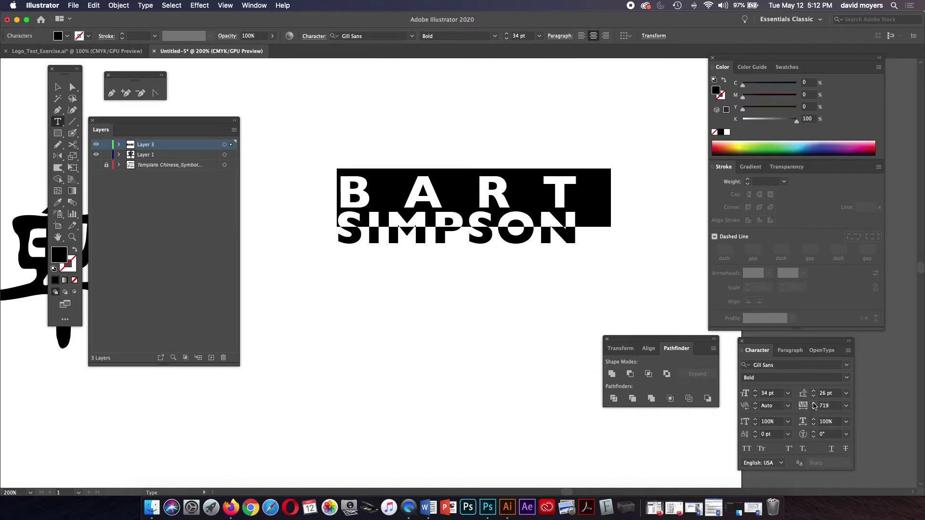
left_click(814, 405)
left_click(813, 406)
left_click(814, 405)
left_click(813, 406)
left_click(814, 405)
left_click(813, 406)
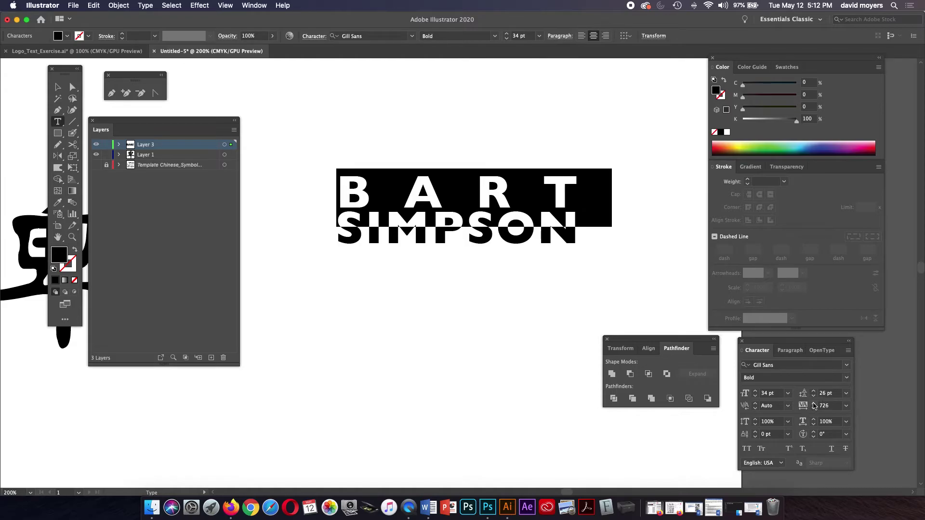
left_click(814, 406)
left_click(814, 405)
left_click(814, 405)
left_click(814, 405)
left_click(814, 406)
left_click(813, 406)
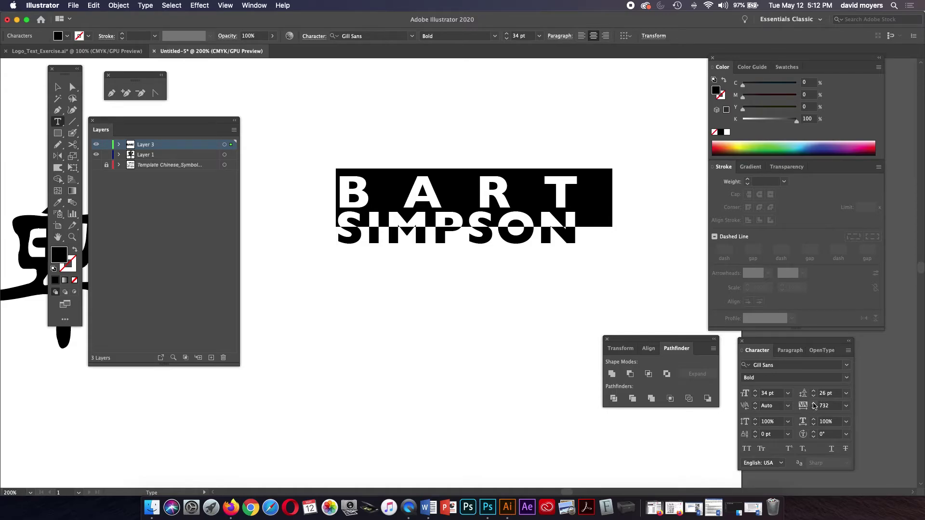
left_click(814, 406)
- Deselect the text, show the rulers, and place a vertical guide at the lettering's left edge
left_click(58, 87)
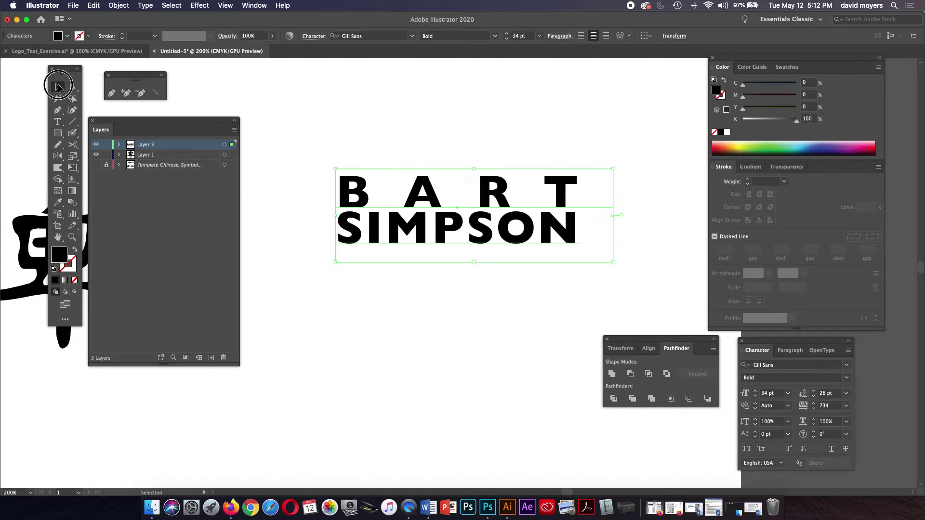
left_click(288, 92)
key("a")
key("v")
key("a")
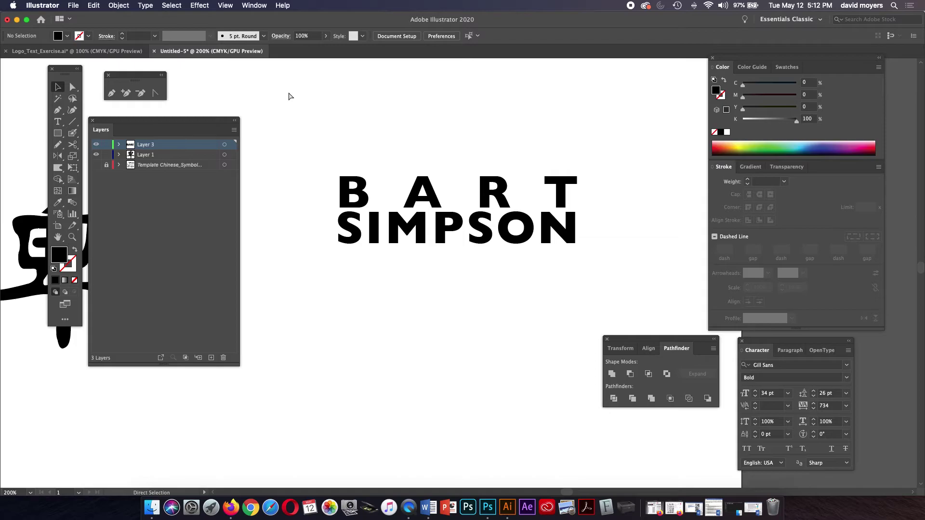
key("super+r")
key("v")
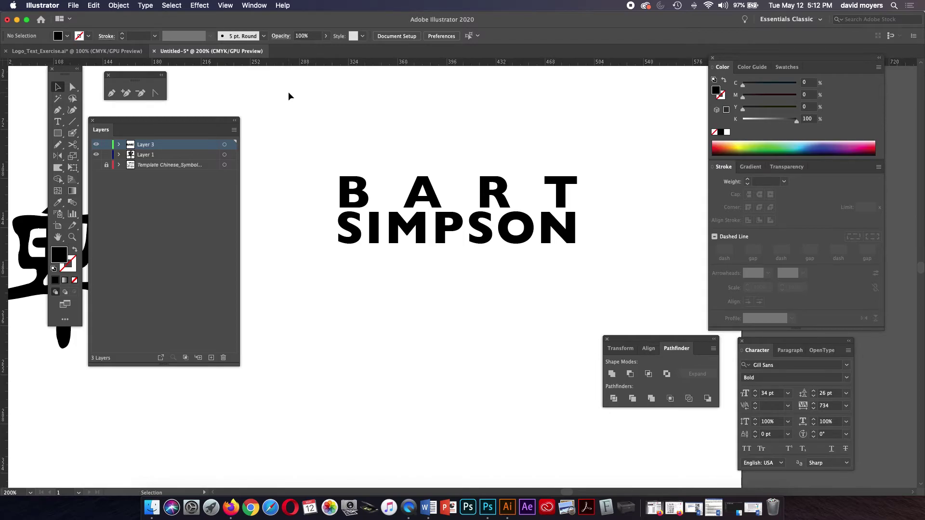
left_click_drag(7, 176, 338, 212)
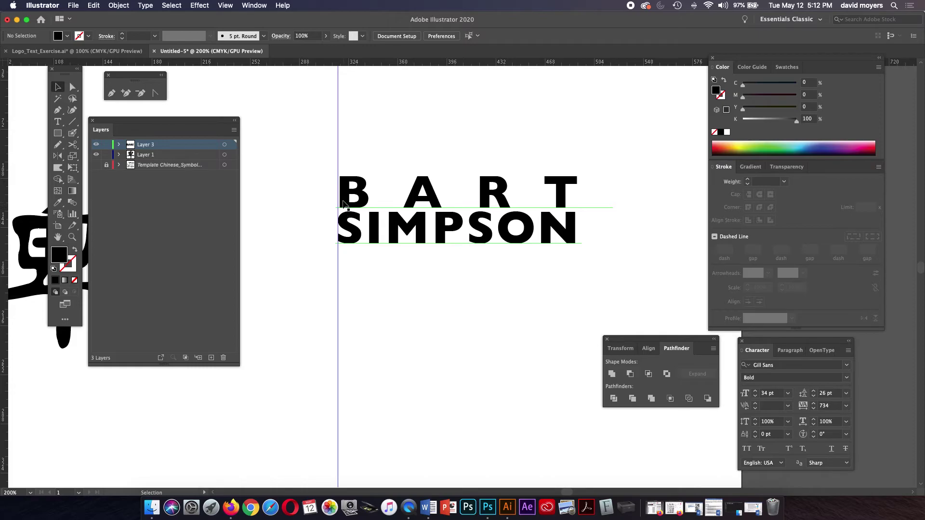
- Kern the leading B of BART leftward by -40 to meet the guide
left_click(58, 122)
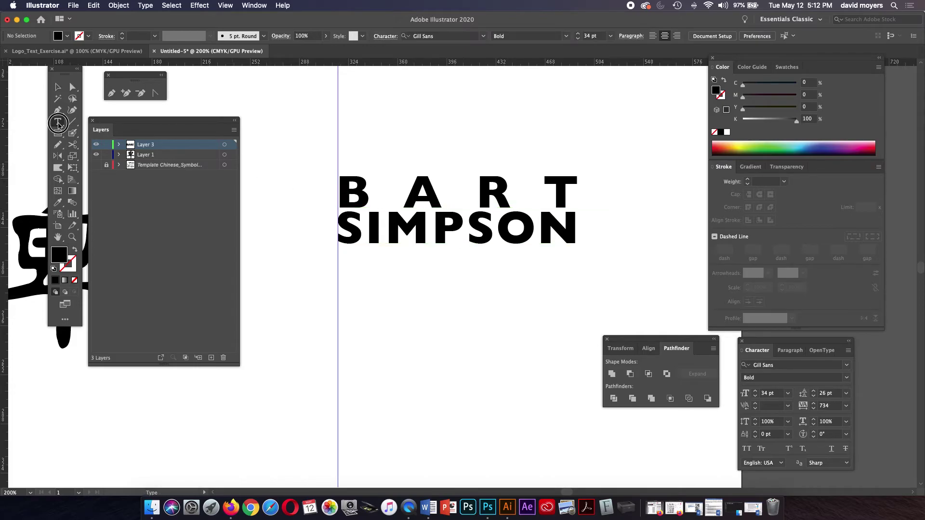
left_click(340, 193)
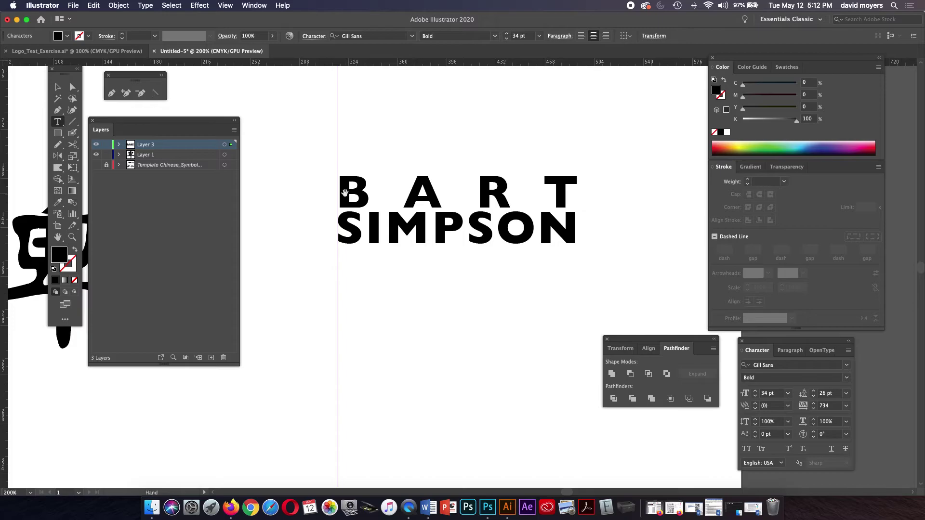
key("alt+Left")
key("alt+Left")
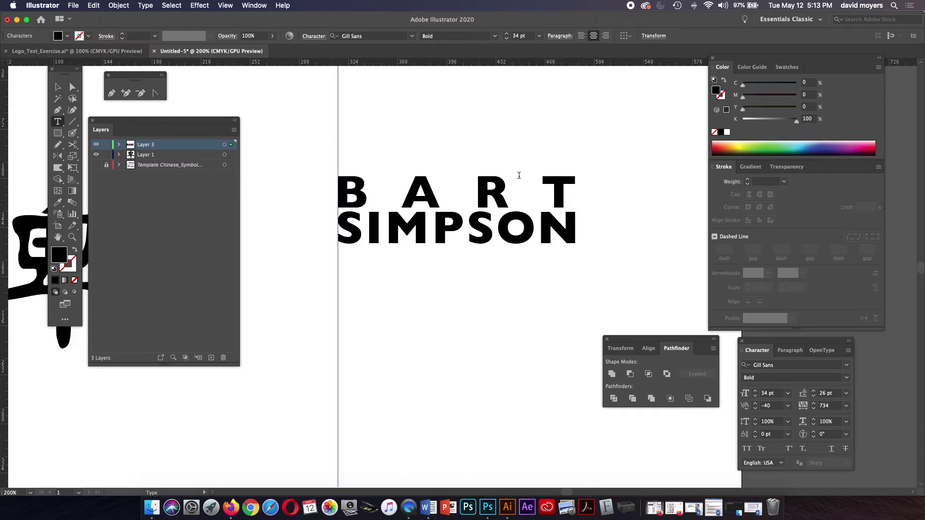
- Place a second vertical guide at BART SIMPSON's right edge and zoom out to the artboard
left_click_drag(6, 147, 575, 180)
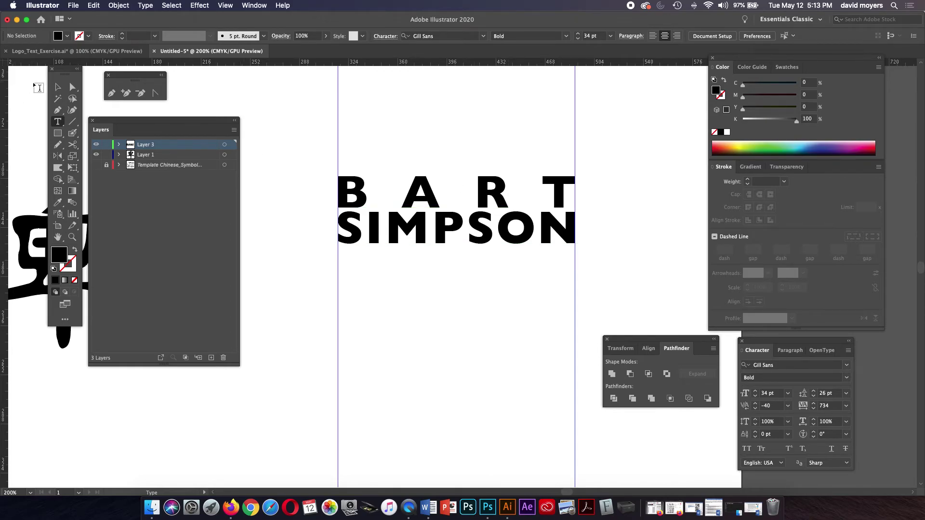
left_click(58, 87)
key("a")
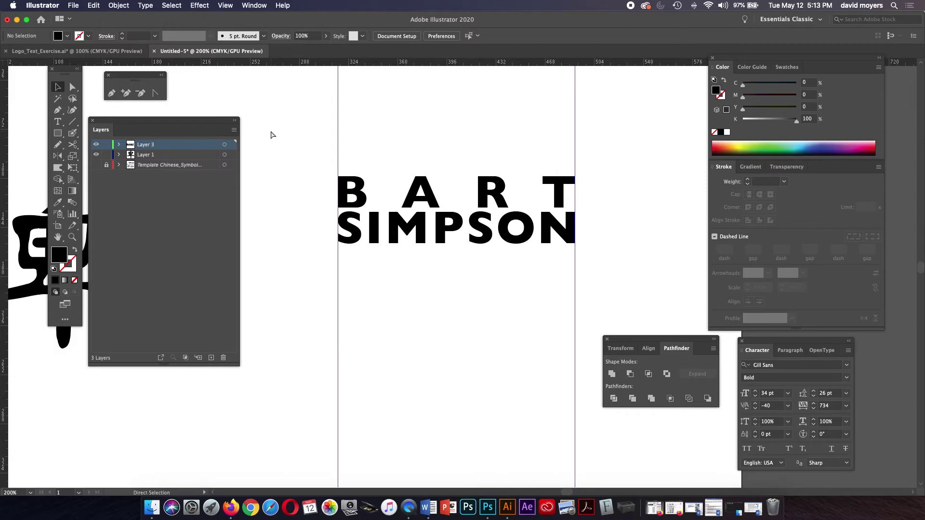
key("super+minus")
key("super+minus")
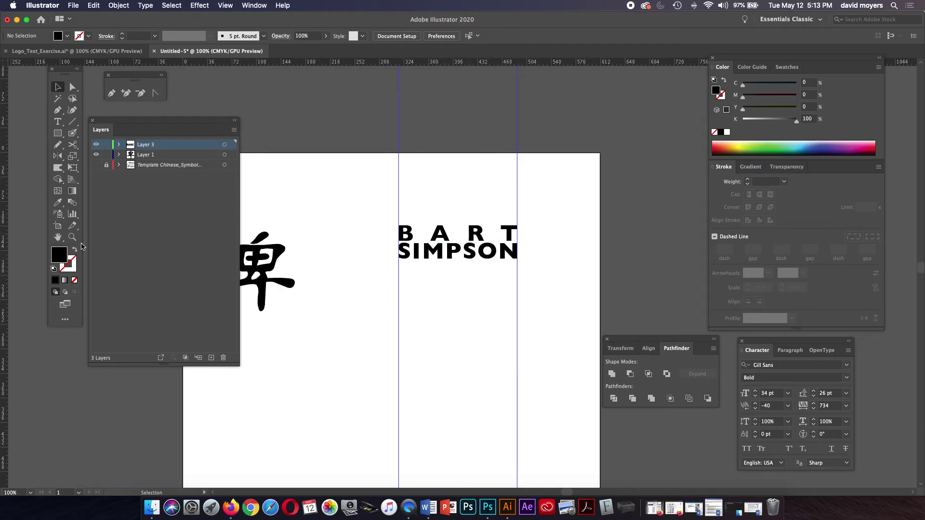
- Tighten the kerning between B and A and loosen it between R and T
left_click(56, 122)
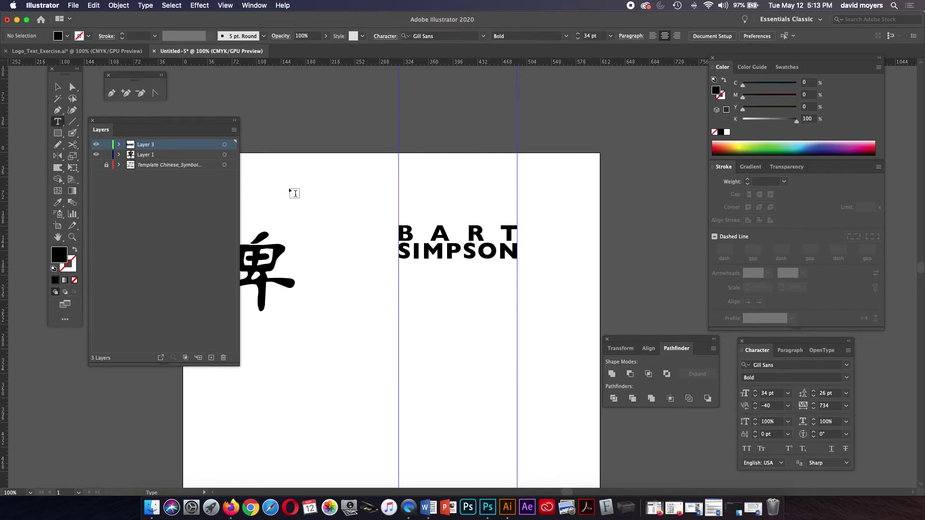
left_click(431, 236)
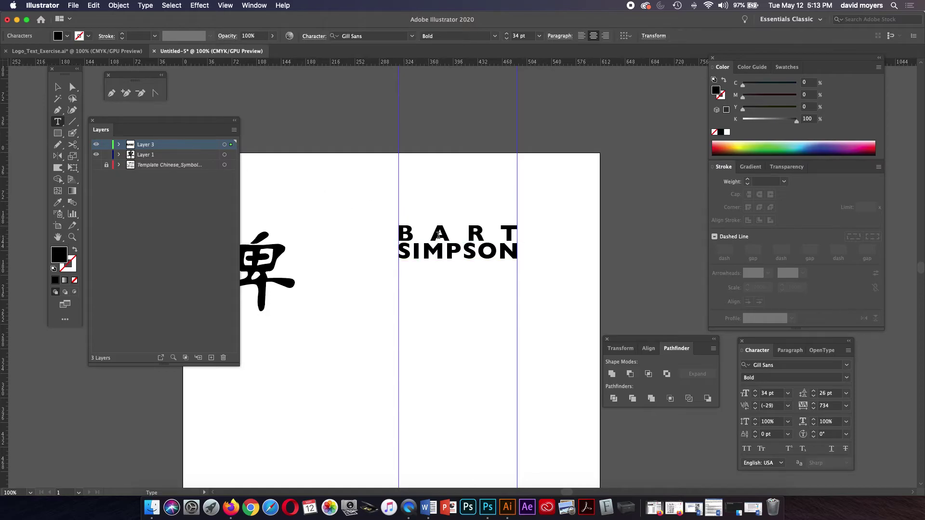
key("alt+Left")
key("alt+Left")
left_click(496, 236)
key("alt+Right")
left_click(467, 237)
left_click(430, 239)
left_click(431, 230)
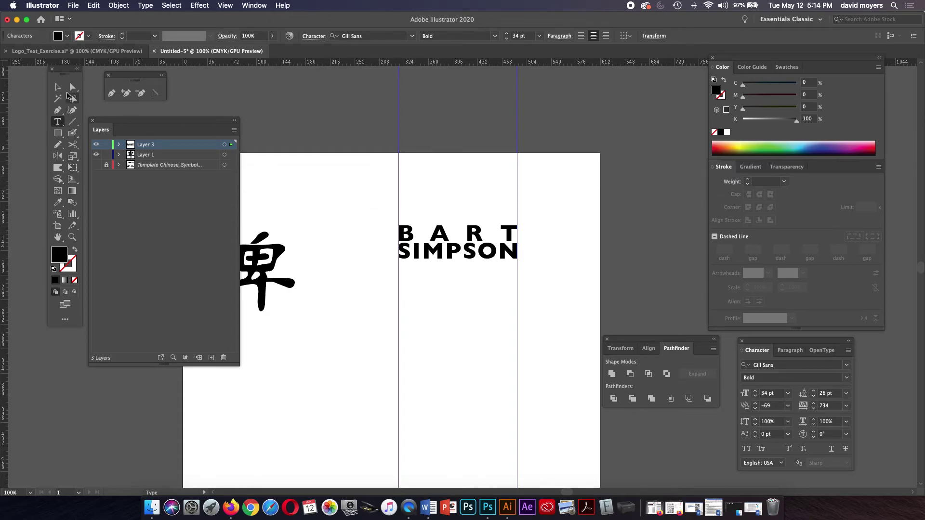
left_click(57, 86)
left_click(368, 175)
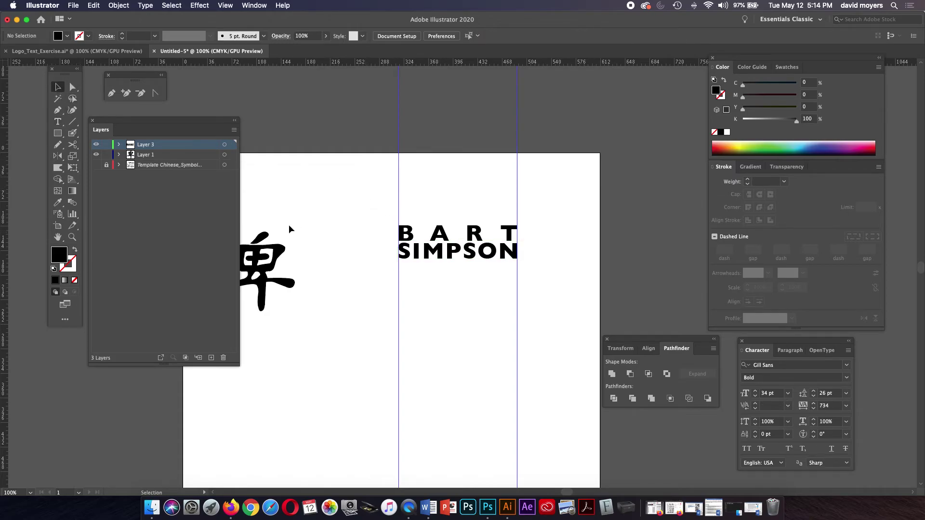
- Zoom in on the lettering and reset the kerning between A and R to 0
left_click(72, 237)
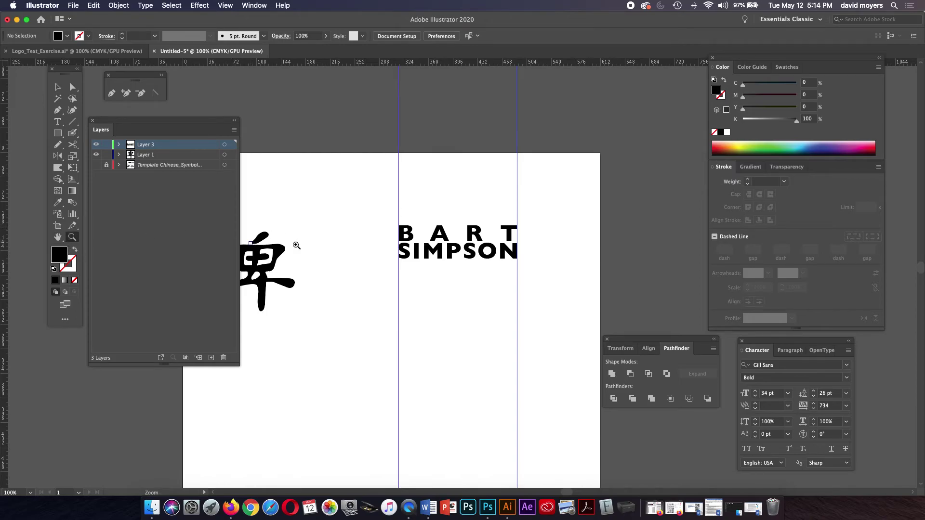
left_click(495, 253)
left_click(470, 268)
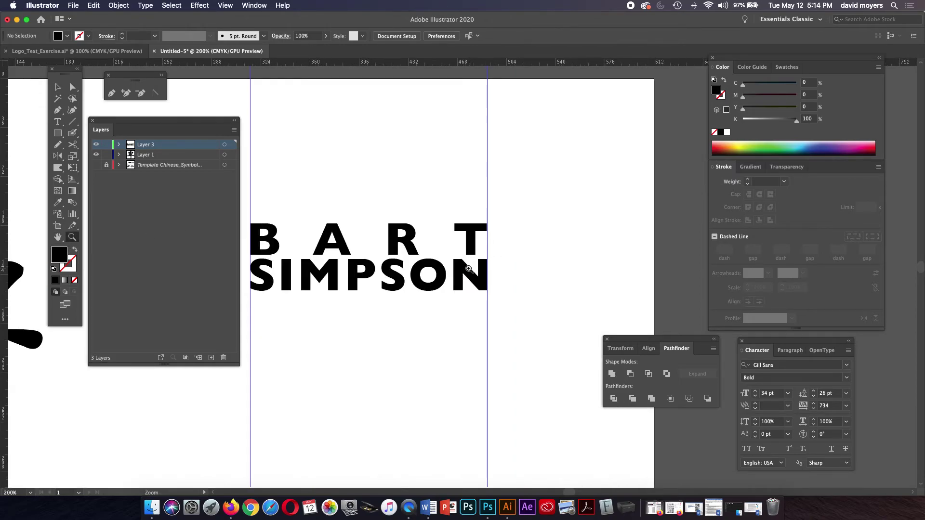
left_click(58, 122)
left_click(59, 123)
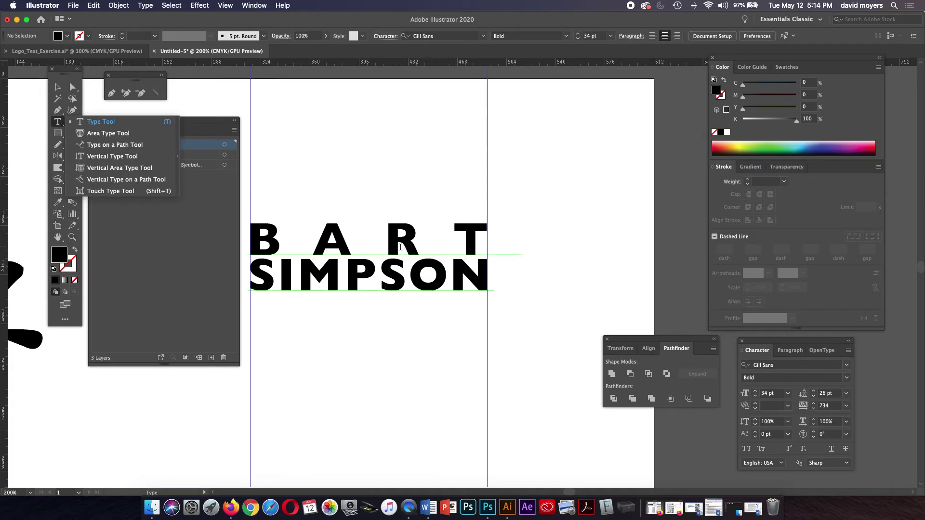
left_click(444, 242)
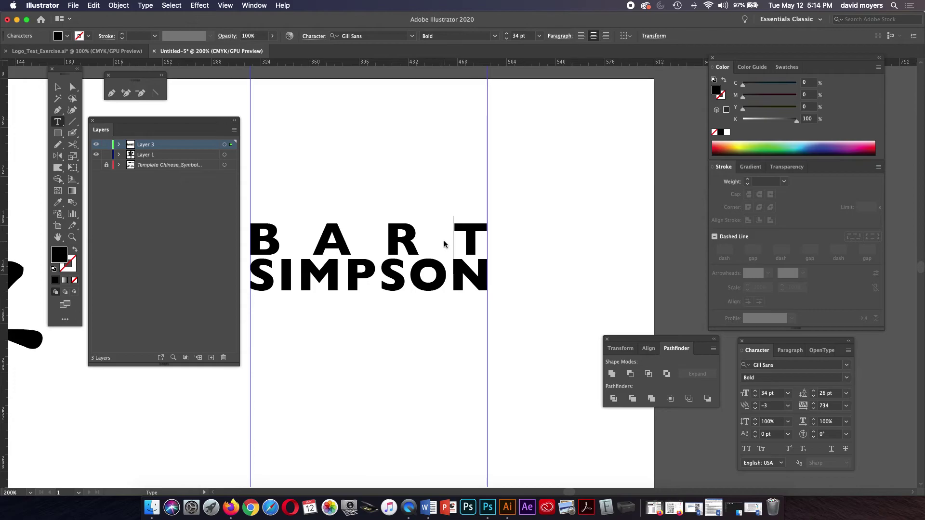
left_click(381, 249)
key("alt+Right")
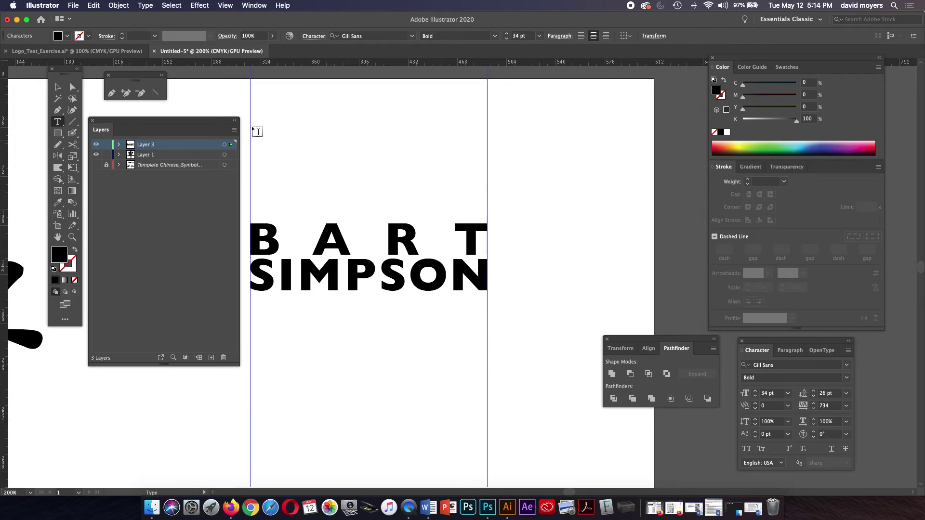
- Deselect the text and zoom back out to 100%
left_click(57, 86)
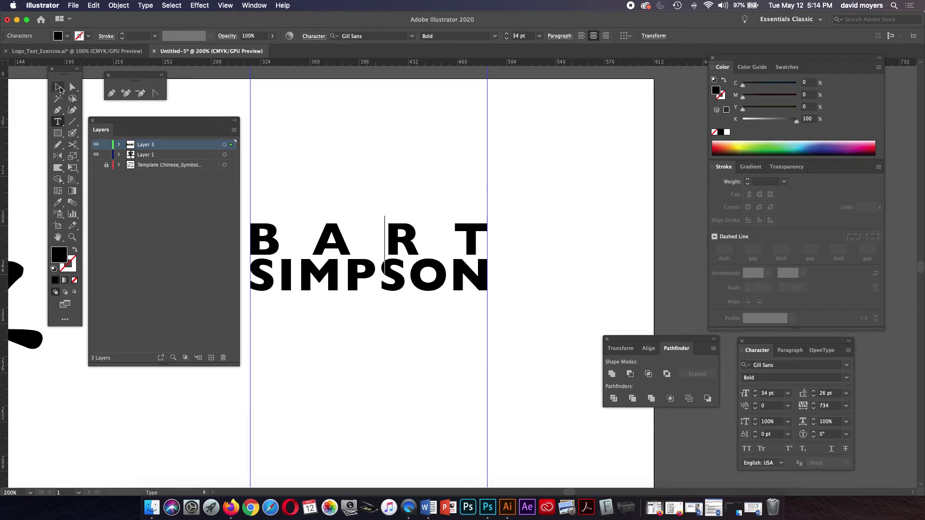
left_click(597, 203)
key("a")
key("super+minus")
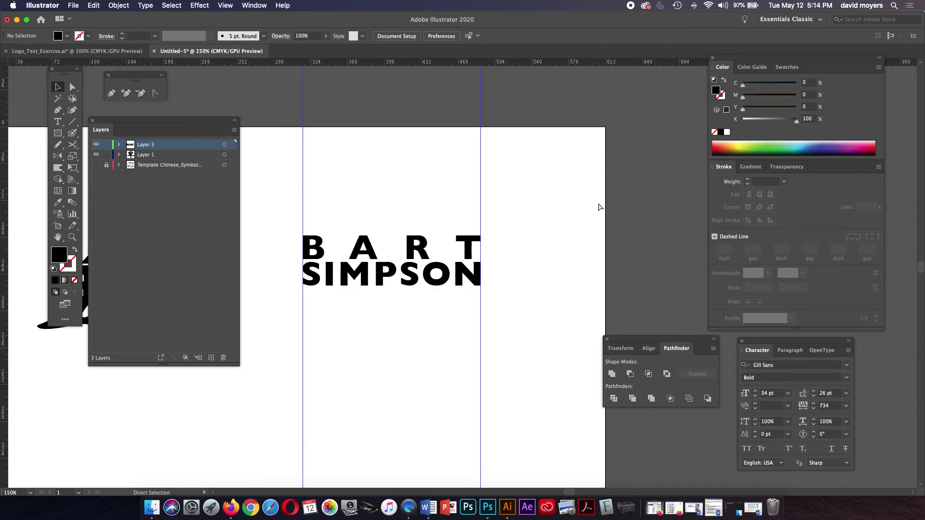
key("super+minus")
- Select Layer 3, which holds the BART SIMPSON lettering, in the Layers panel
left_click_drag(545, 264, 553, 223)
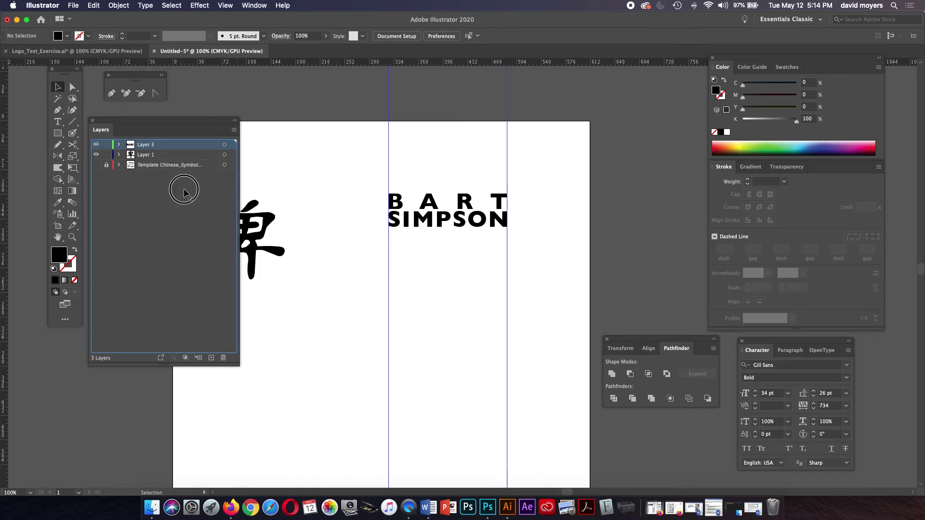
left_click(182, 154)
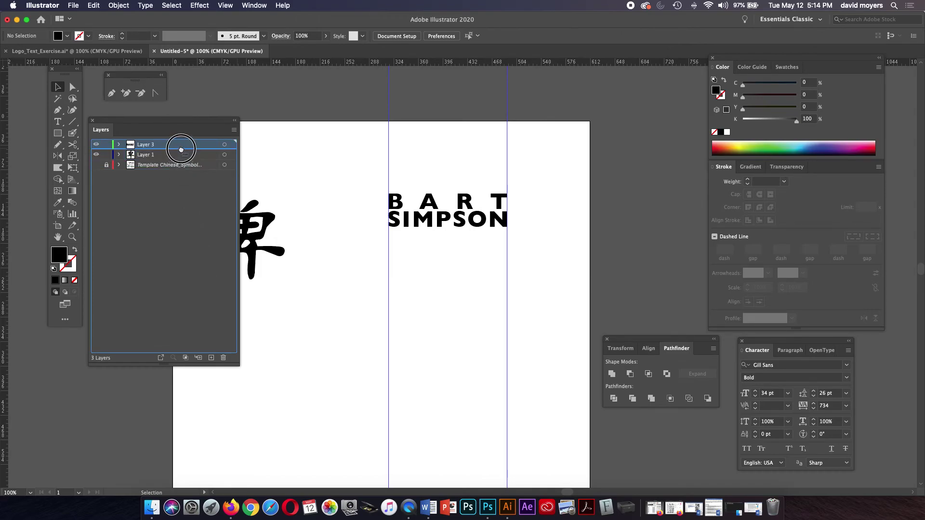
left_click(183, 145)
left_click(214, 358)
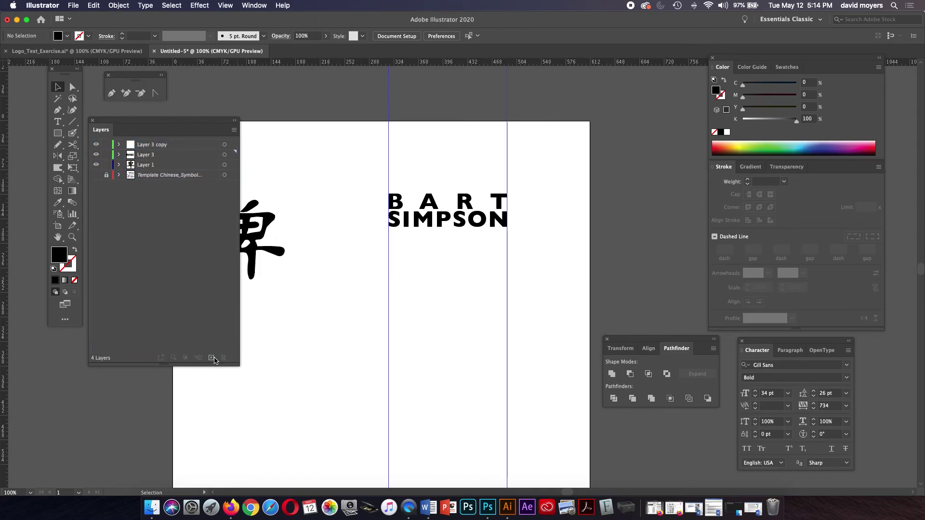
left_click(162, 146)
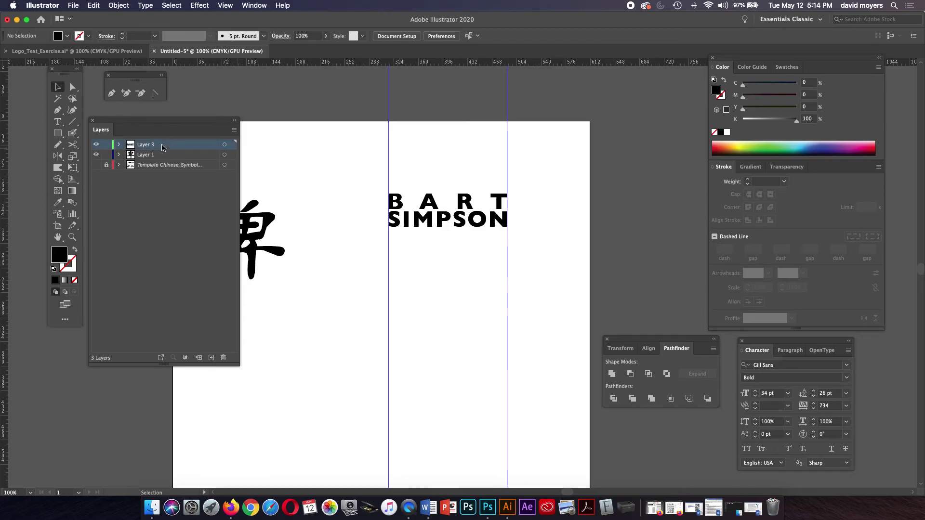
- Duplicate Layer 3 as Layer 3 copy, hide the original, and target the copy's text
left_click(234, 131)
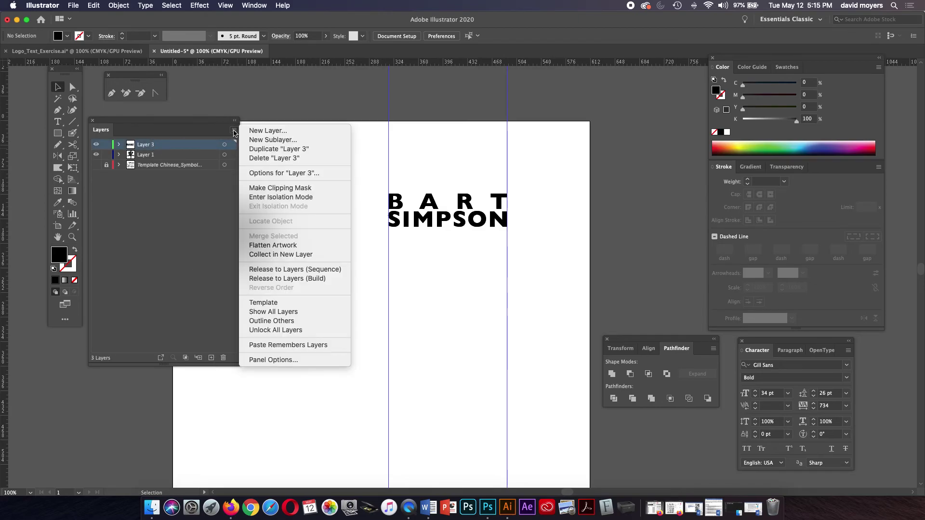
left_click(258, 150)
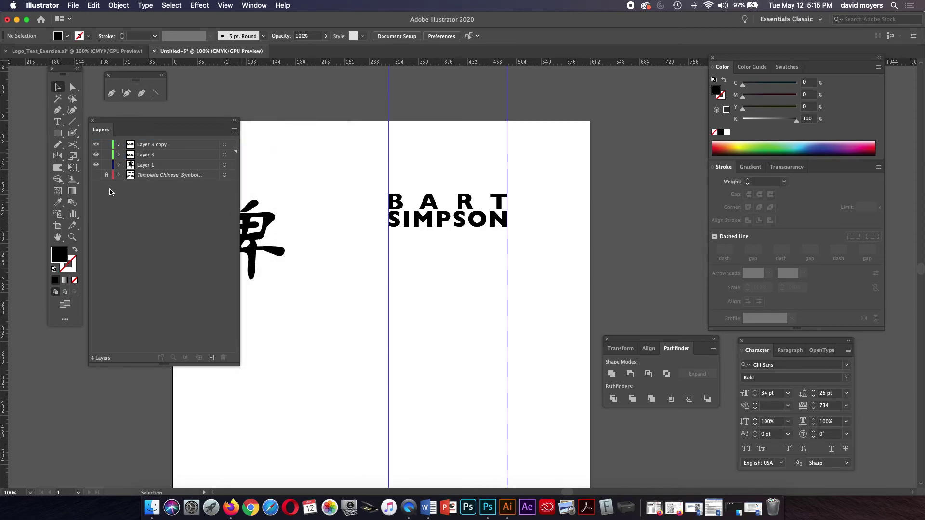
left_click(96, 154)
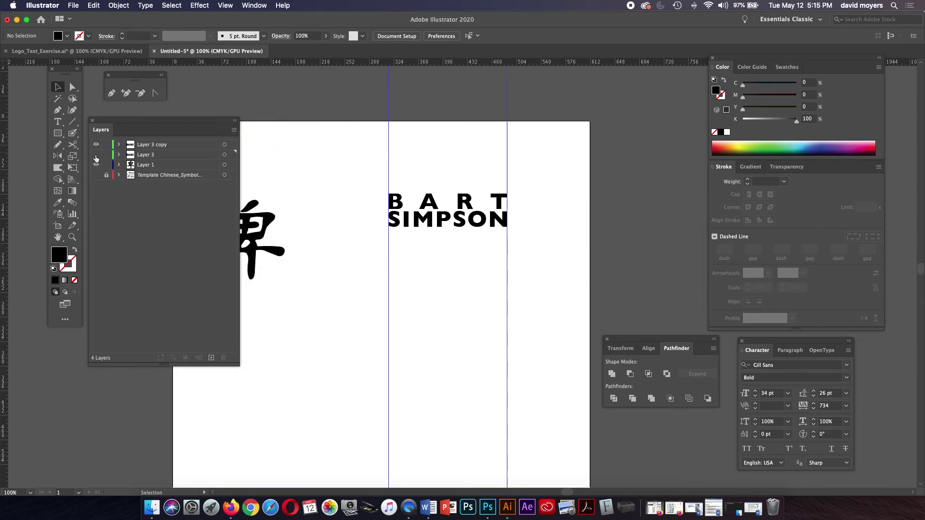
left_click(140, 147)
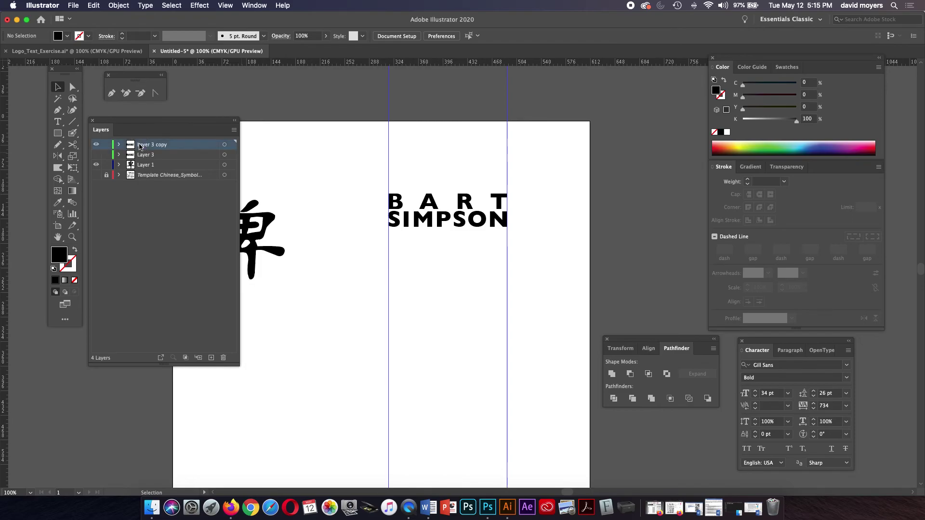
left_click(225, 144)
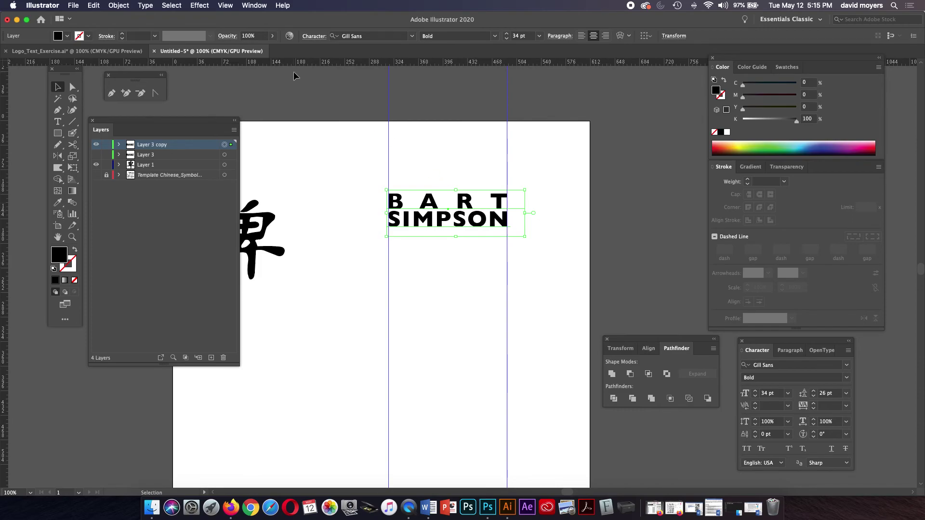
- Convert the copied BART SIMPSON text into outlined letter shapes with Type > Create Outlines
left_click(147, 5)
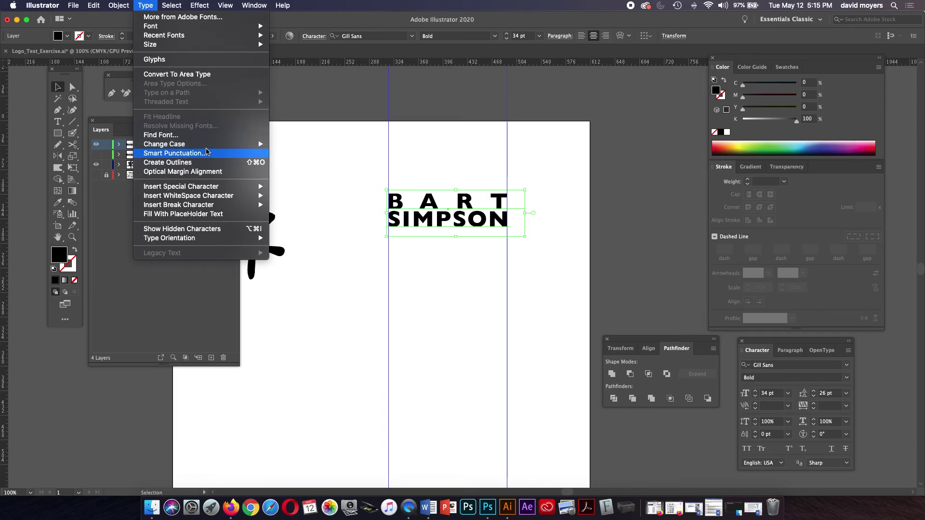
left_click(208, 164)
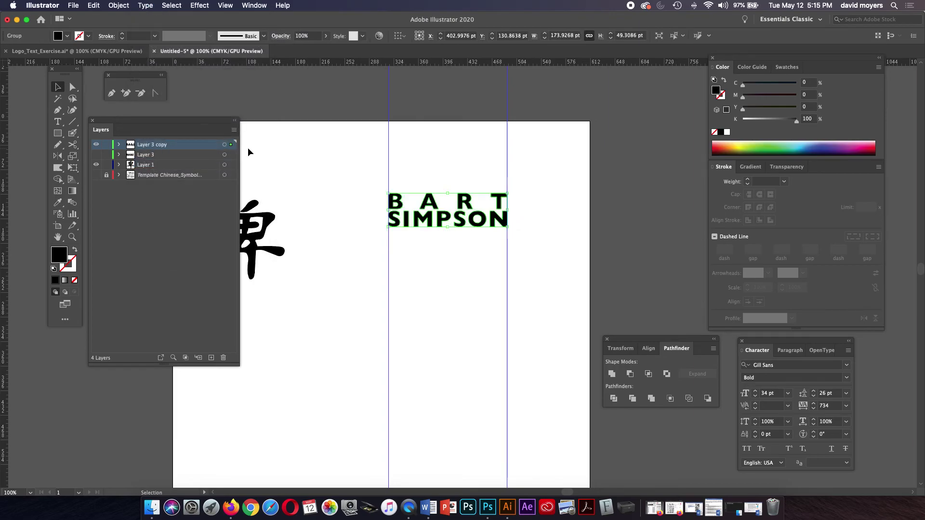
key("a")
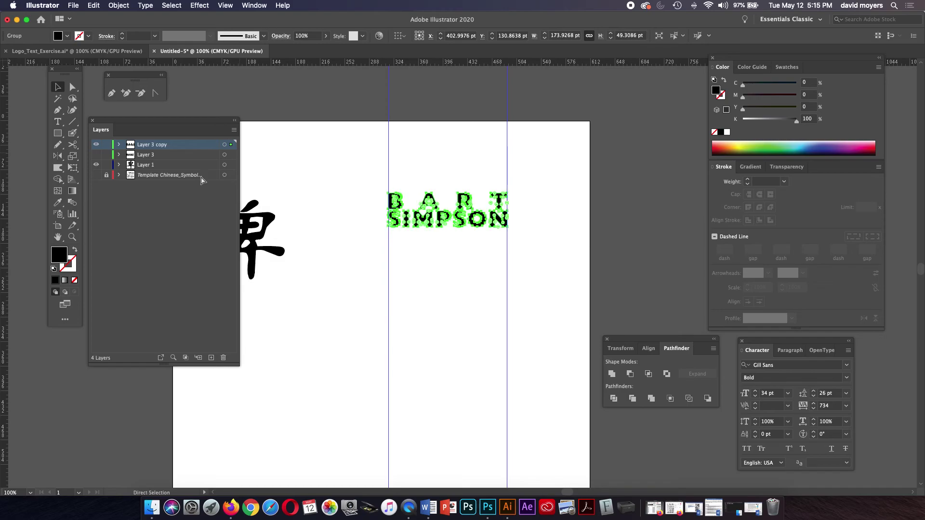
- Inspect the outlined lettering in Outline view, deselect it, hide the Character panel, and return to Preview
key("ctrl+y")
key("v")
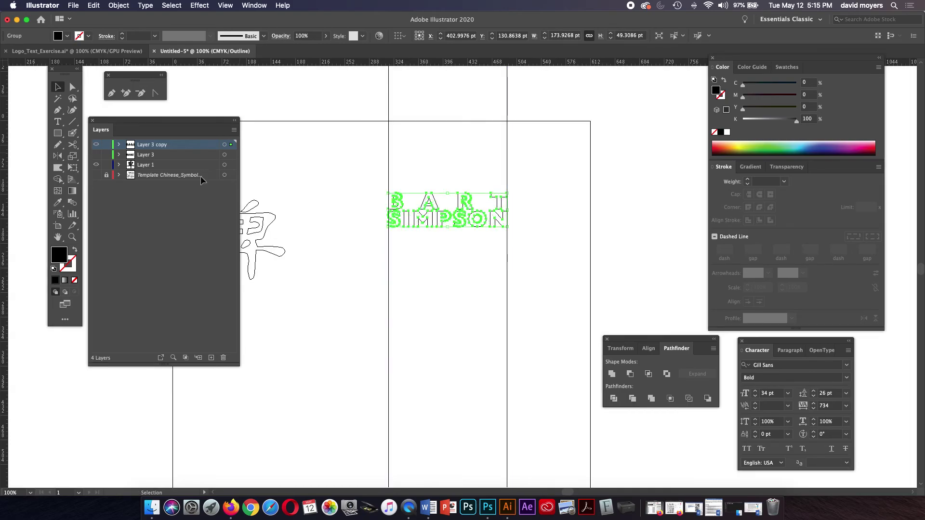
left_click(304, 174)
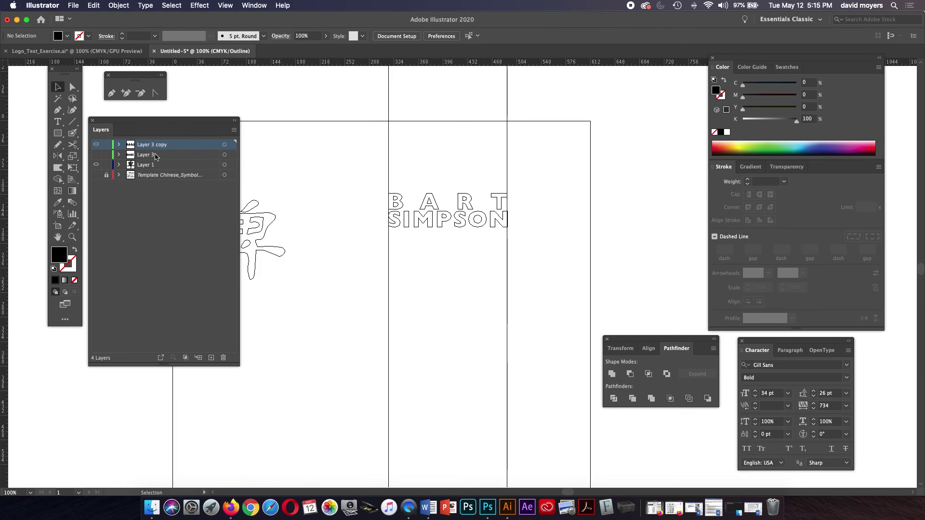
key("a")
key("super+t")
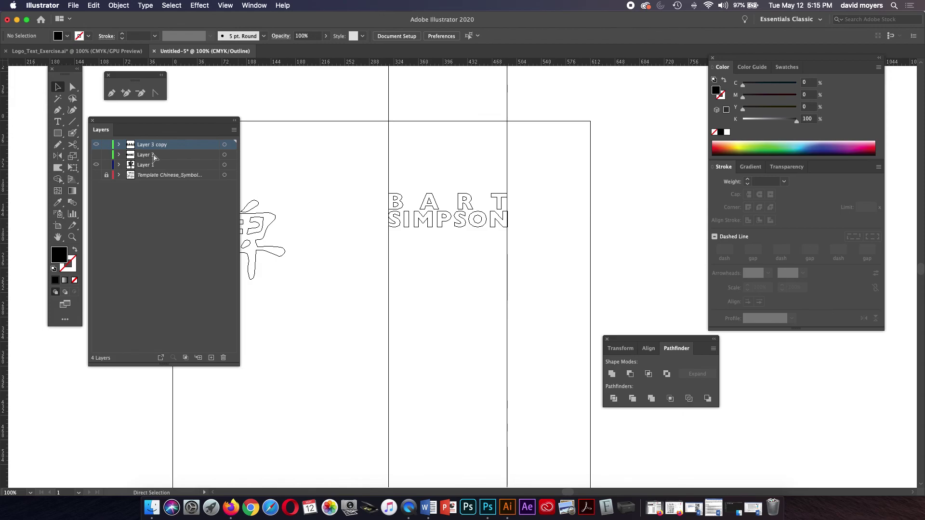
key("super+y")
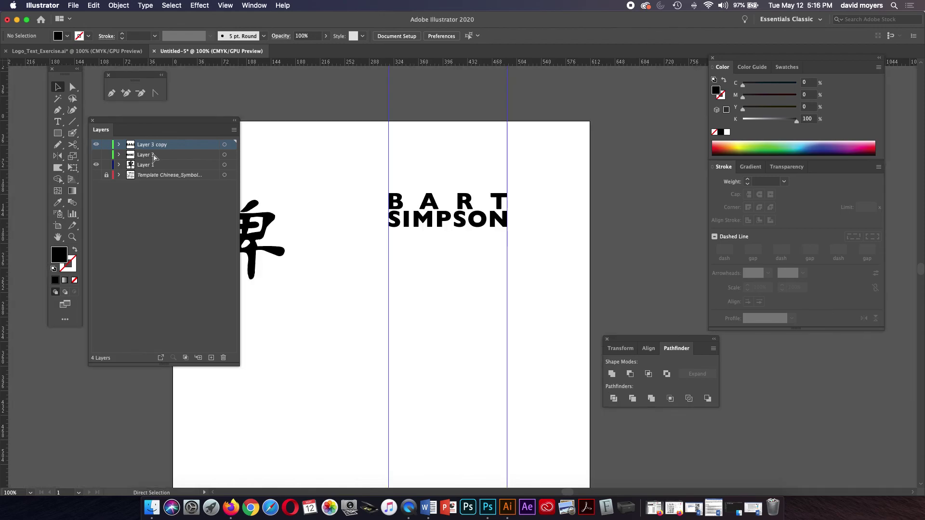
- Reopen the Character panel and pan the artboard to bring the Chinese symbol into view
key("super+t")
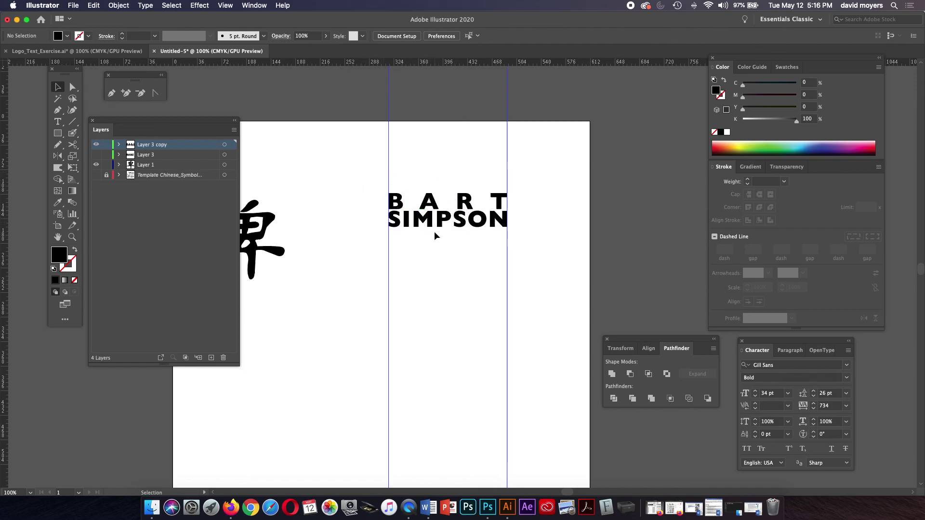
key("space")
left_click_drag(418, 250, 480, 235)
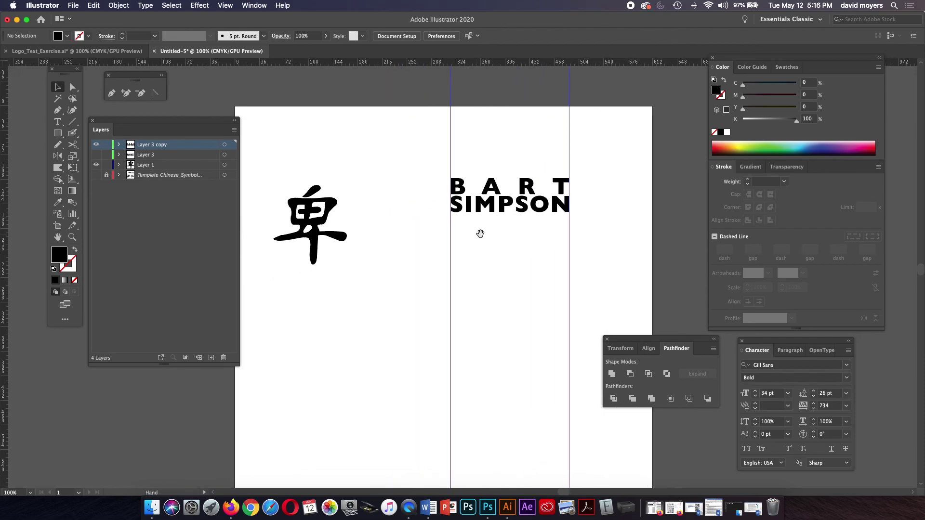